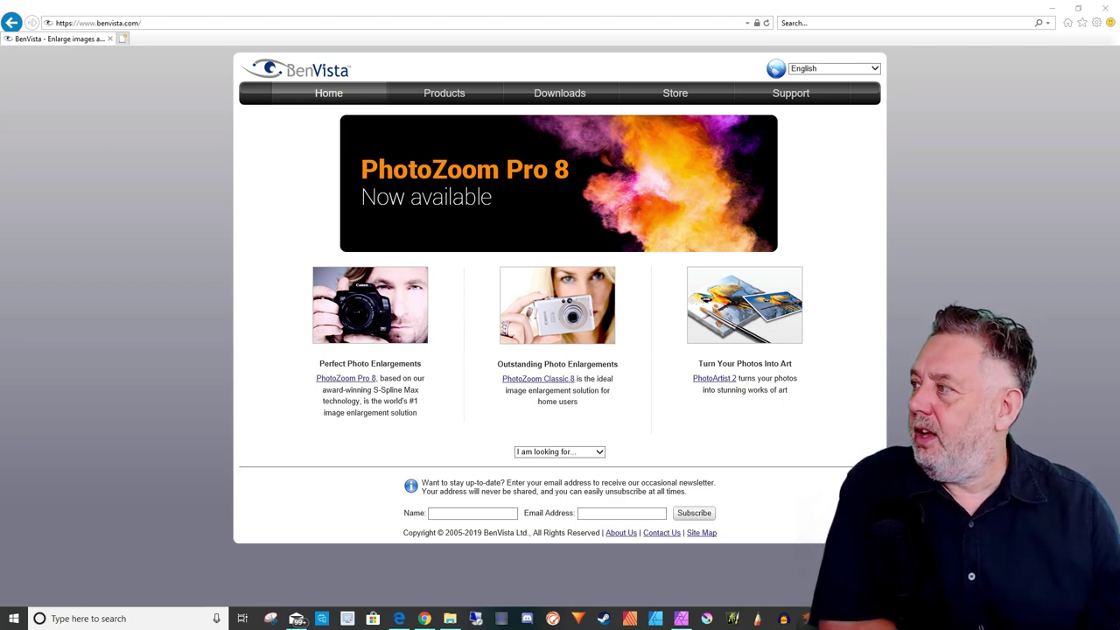
Check the BenVista Store prices, then go to the Downloads page
left_click(676, 95)
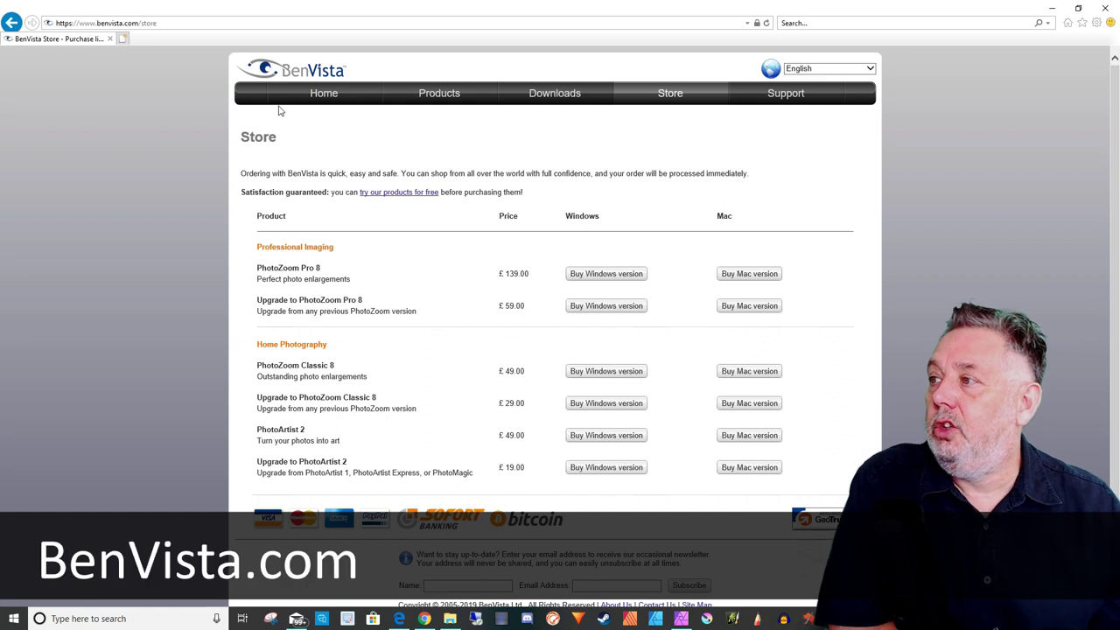
left_click(566, 102)
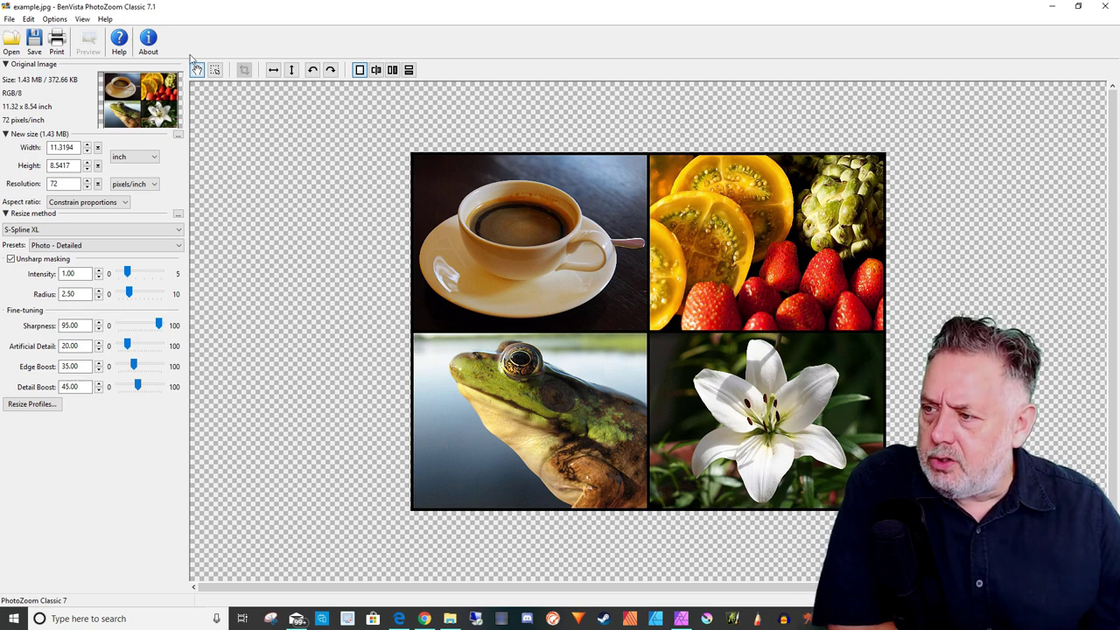
Turn off unsharp masking and apply the Photo - Detailed preset
left_click(11, 260)
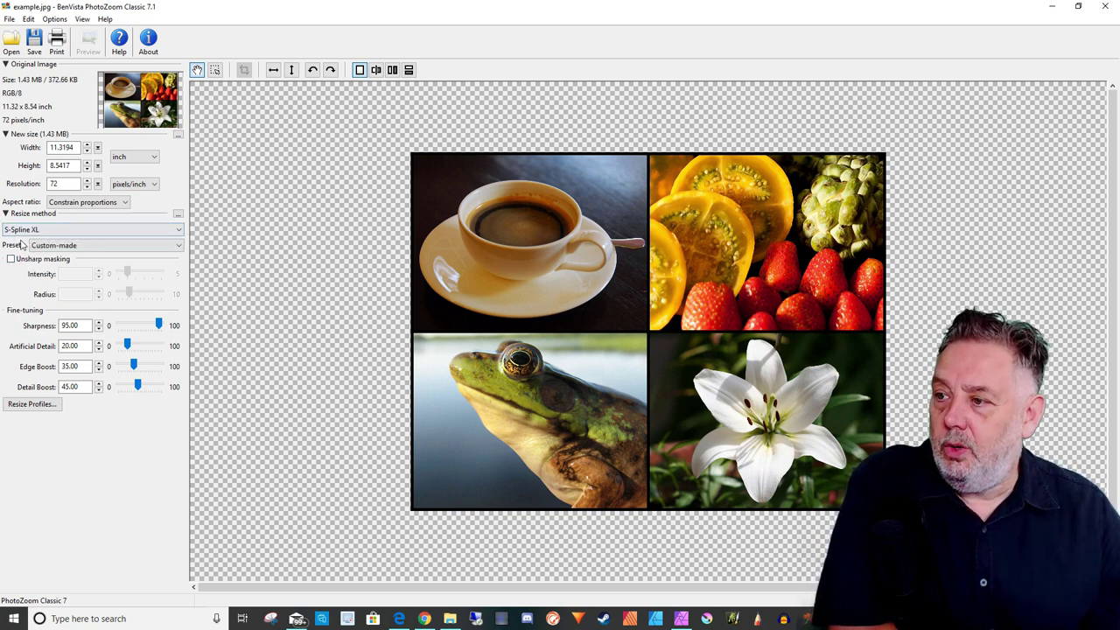
left_click(179, 246)
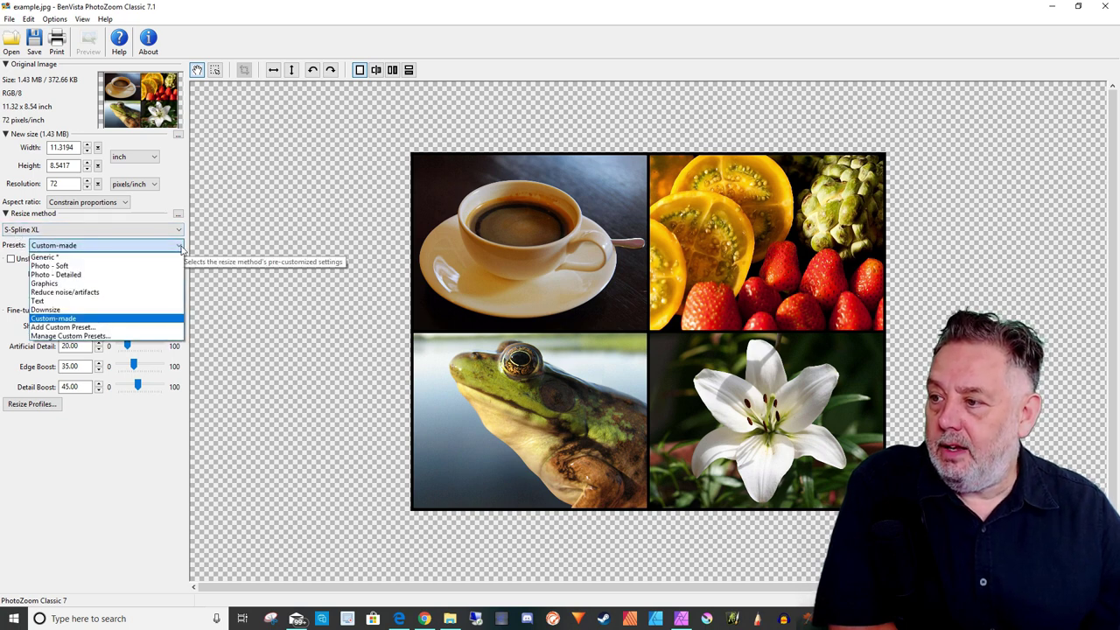
left_click(96, 275)
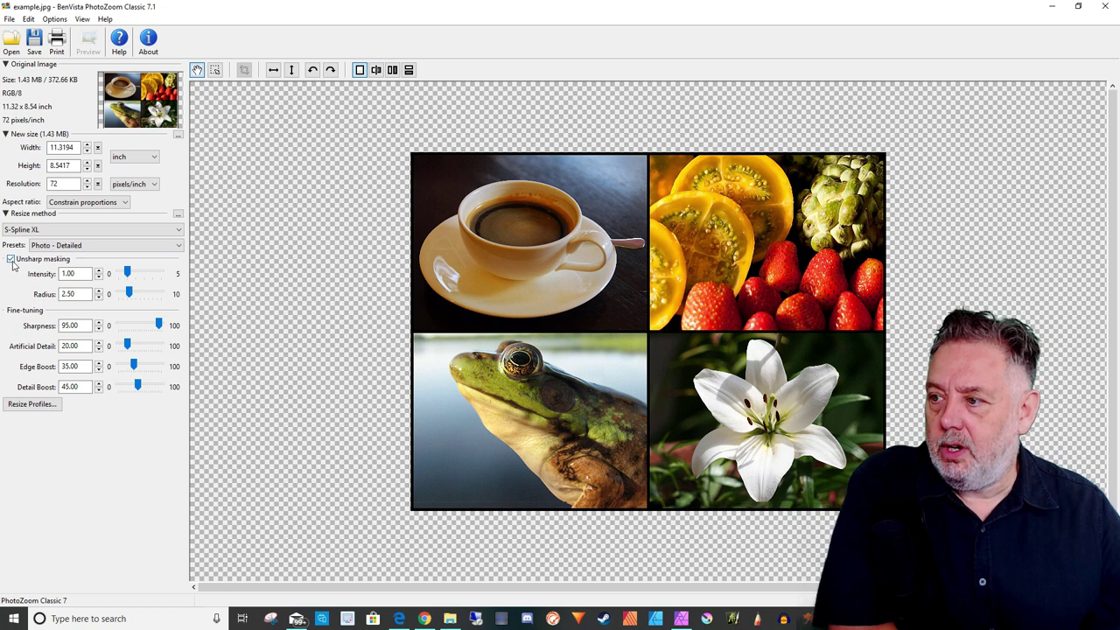
left_click(92, 248)
left_click(77, 257)
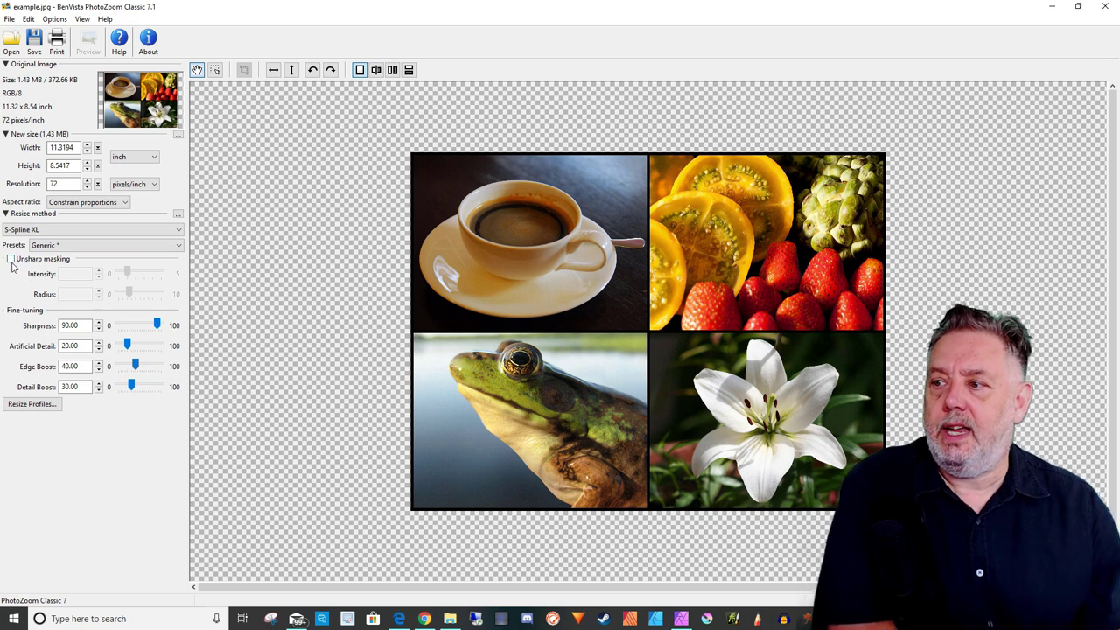
left_click(57, 247)
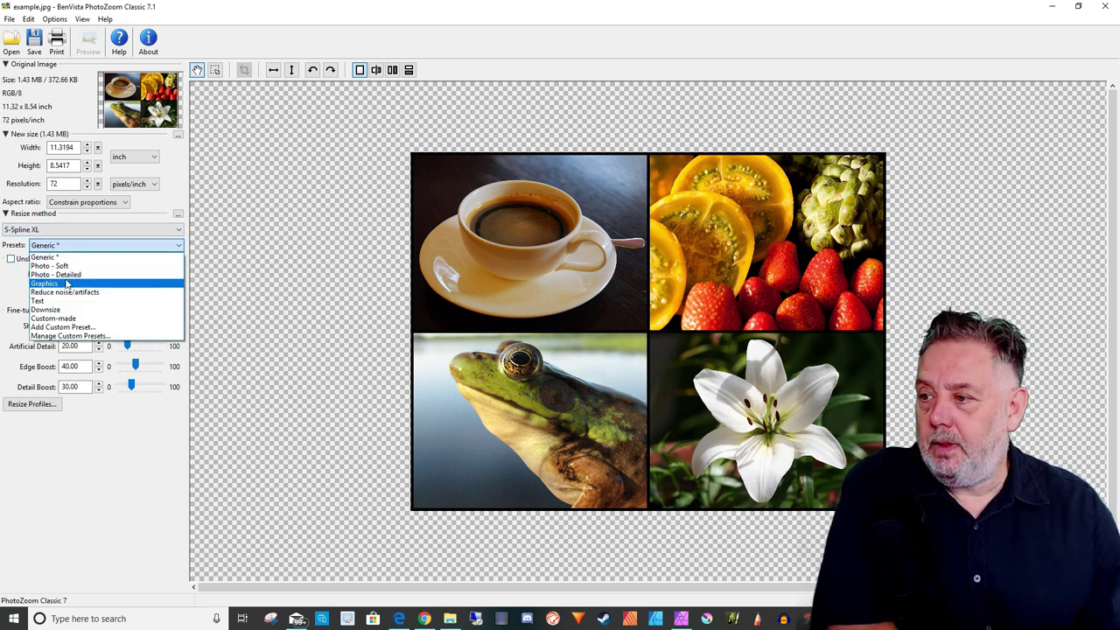
left_click(66, 274)
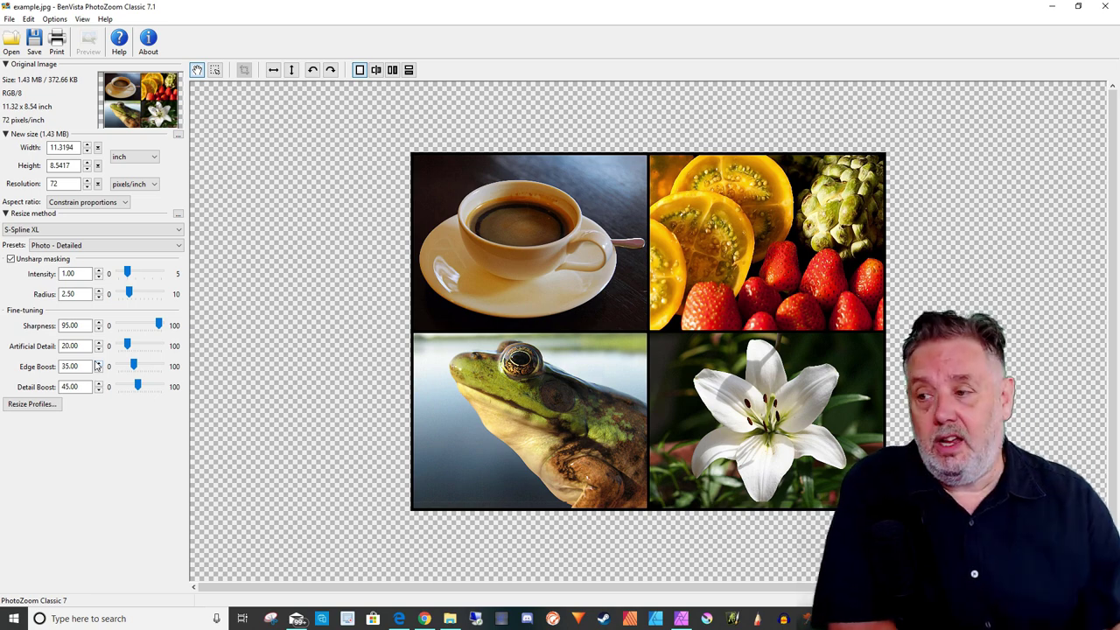
left_click(173, 233)
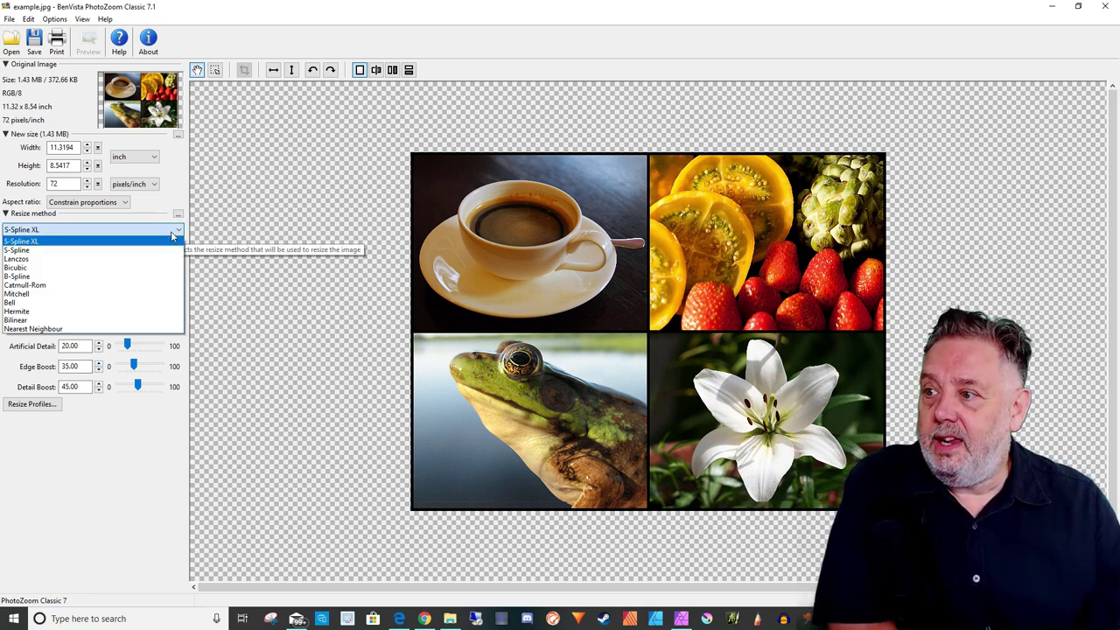
left_click(42, 245)
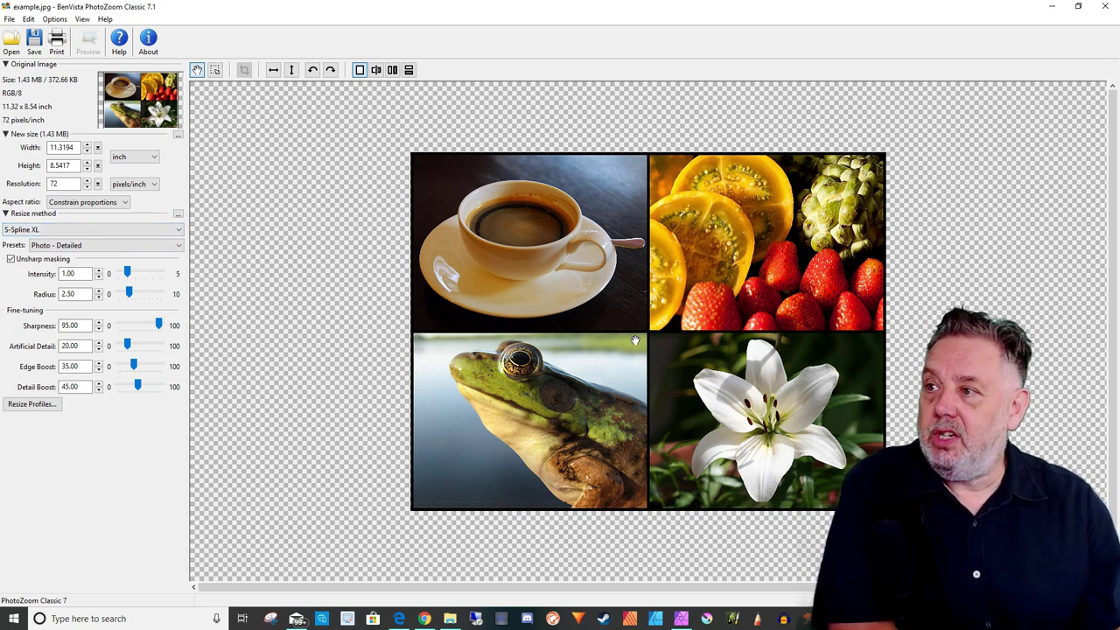
Load swan2.jpg into PhotoZoom by dragging it from the paintings folder instead of the Open dialog
left_click(11, 39)
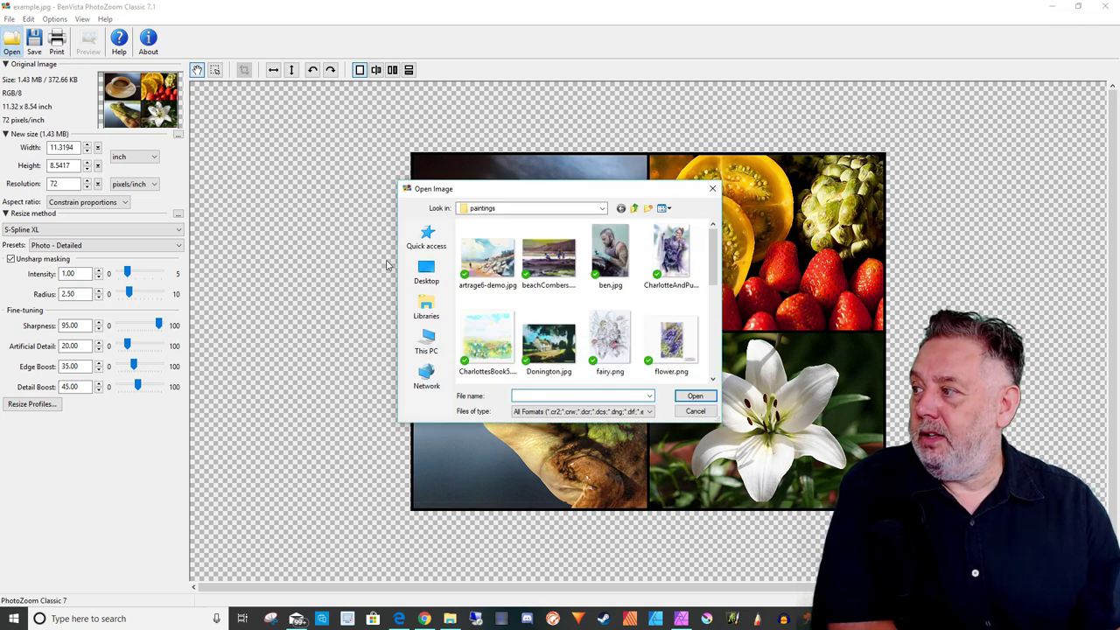
left_click(708, 194)
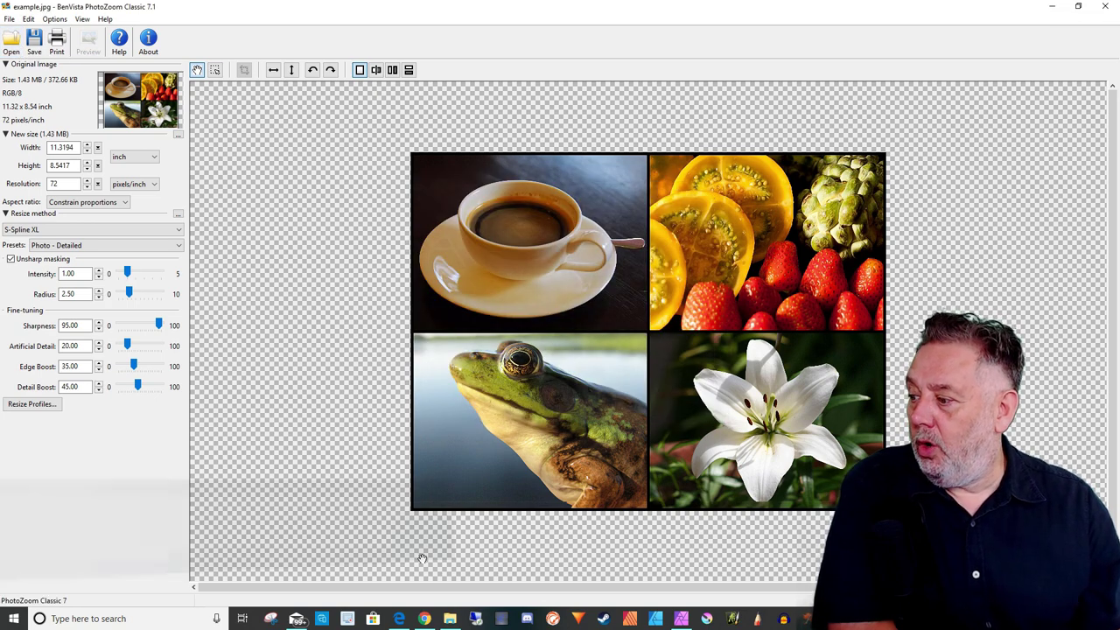
left_click(449, 619)
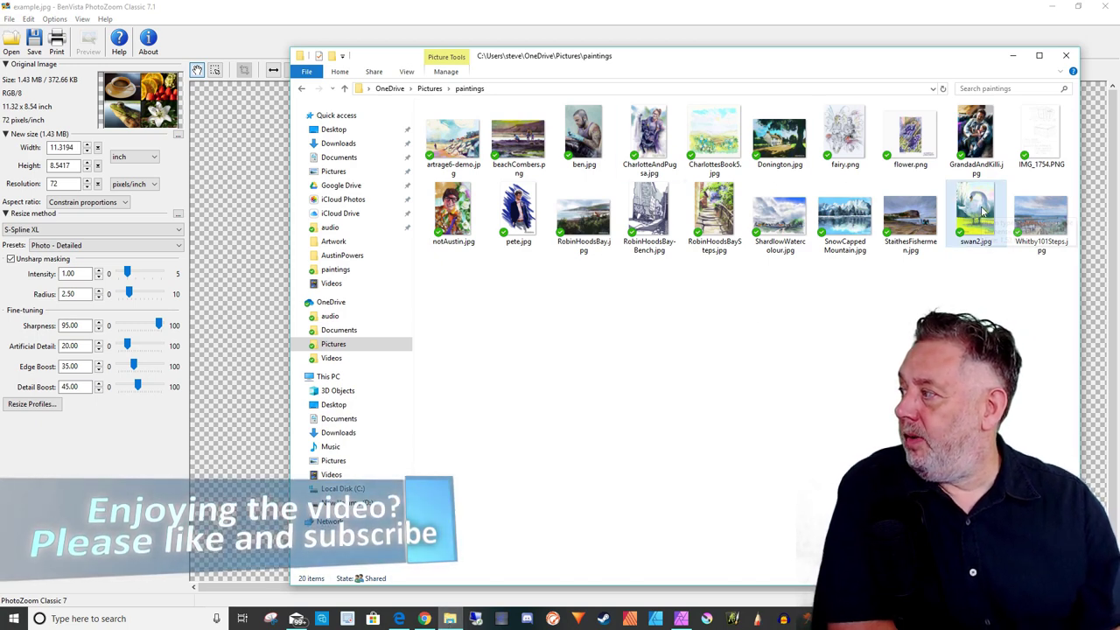
left_click_drag(981, 210, 149, 112)
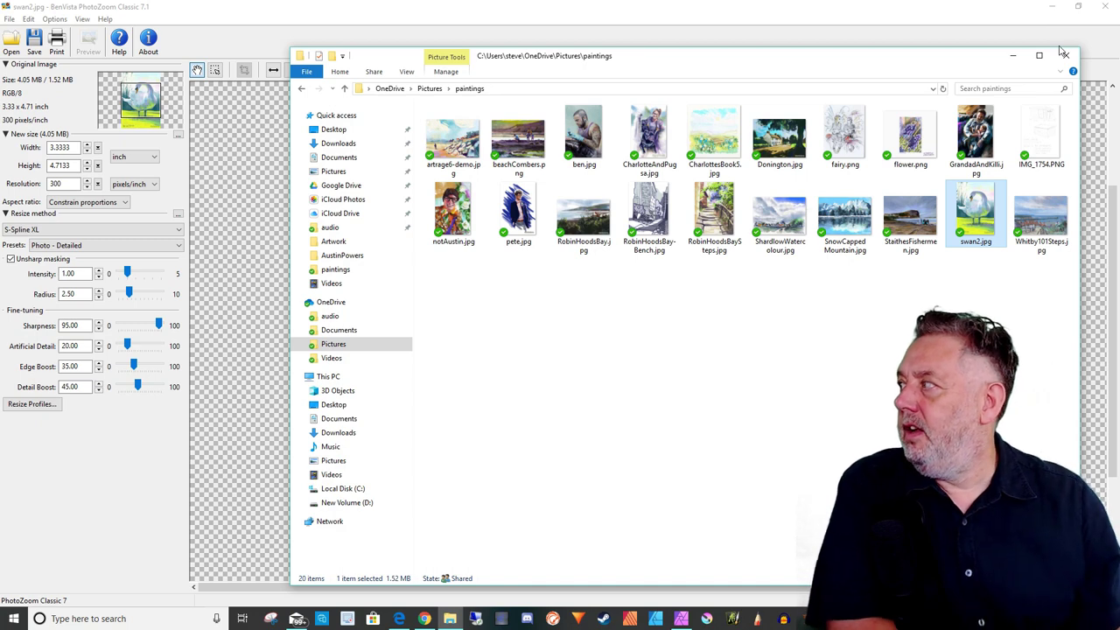
left_click(1014, 56)
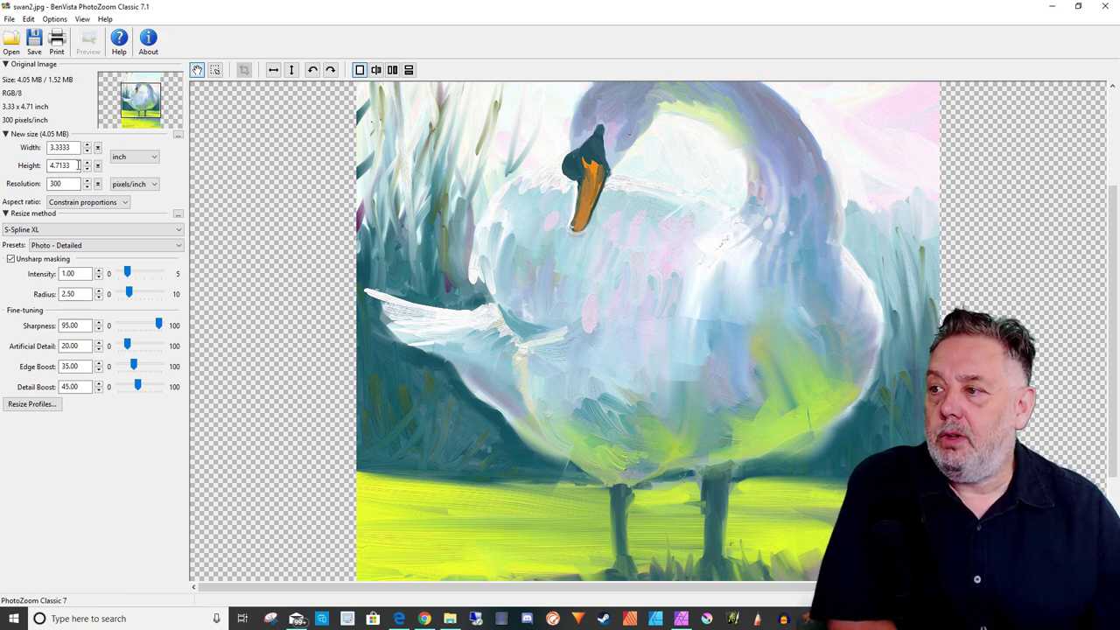
Set the output height to 36 inches (25.4597 × 36 in at 300 ppi) and preview the beak
left_click_drag(78, 165, 49, 166)
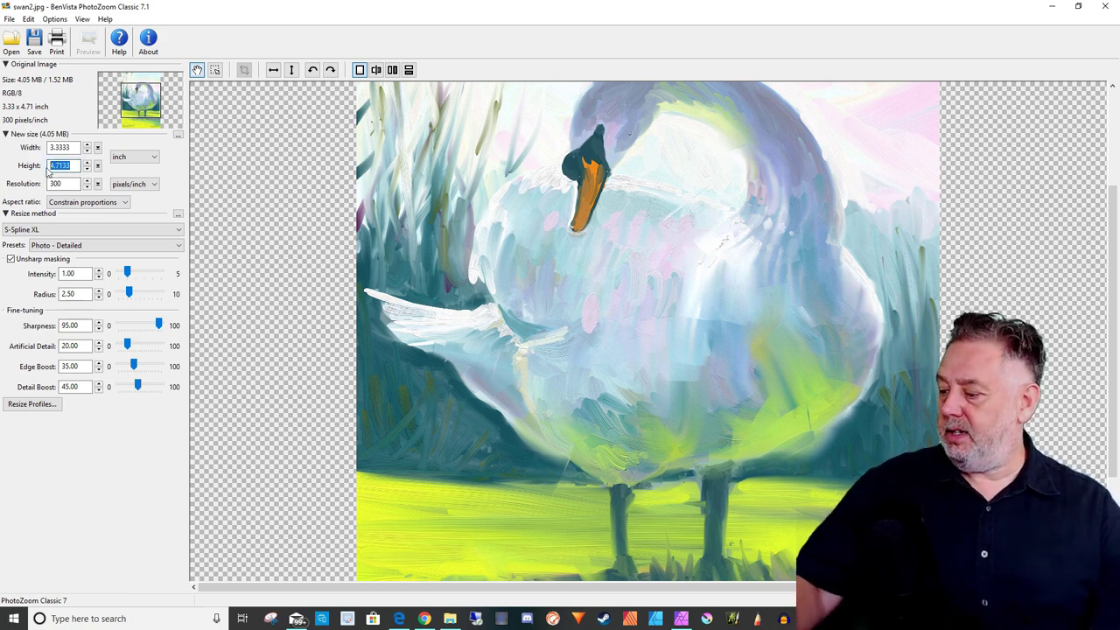
type("36")
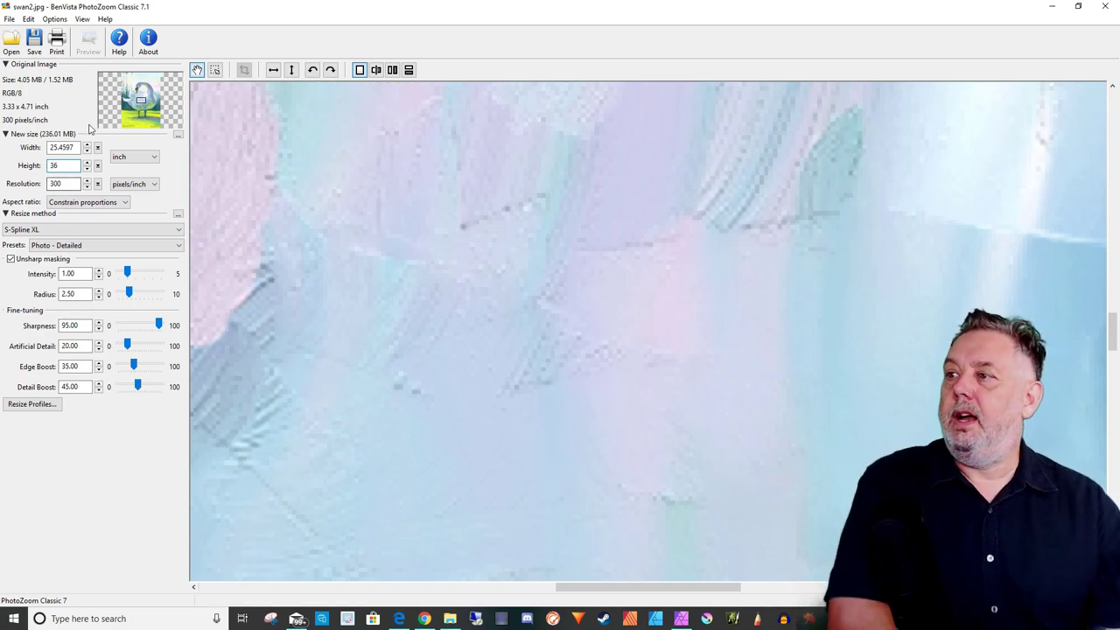
left_click_drag(140, 99, 138, 90)
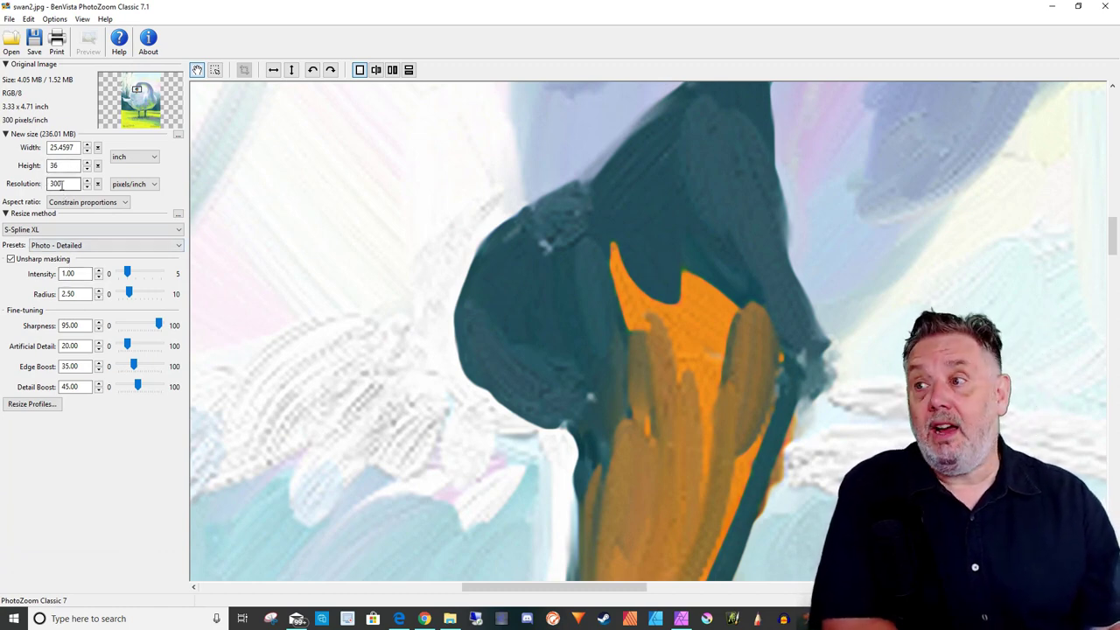
Save the enlarged swan as a PNG named 'swan x 36inch.png' and dismiss the completion notice
left_click(9, 19)
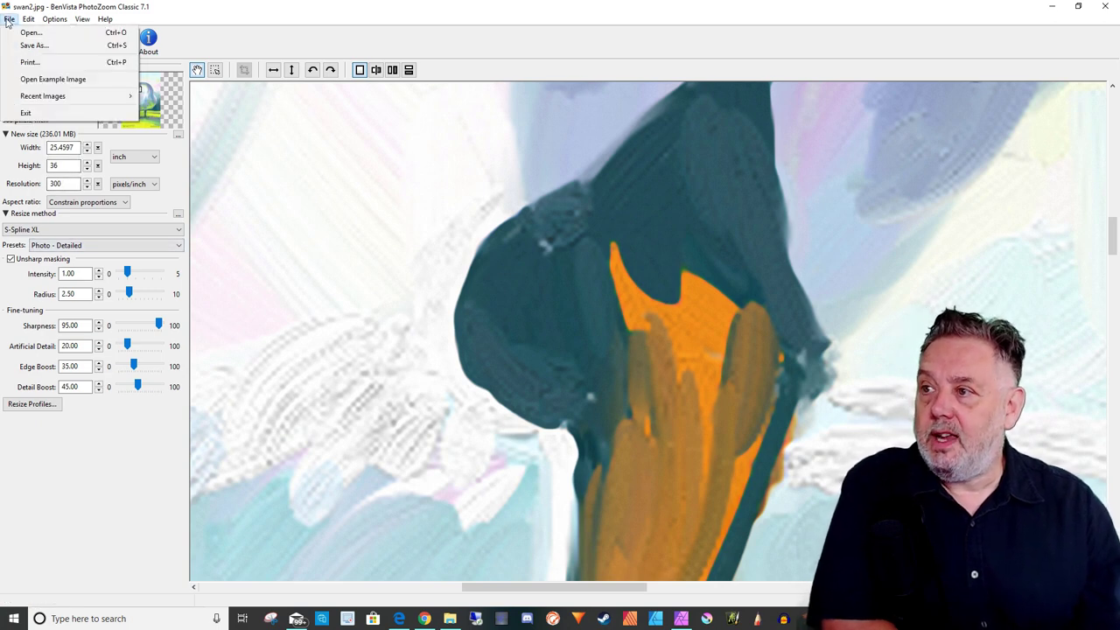
left_click(35, 45)
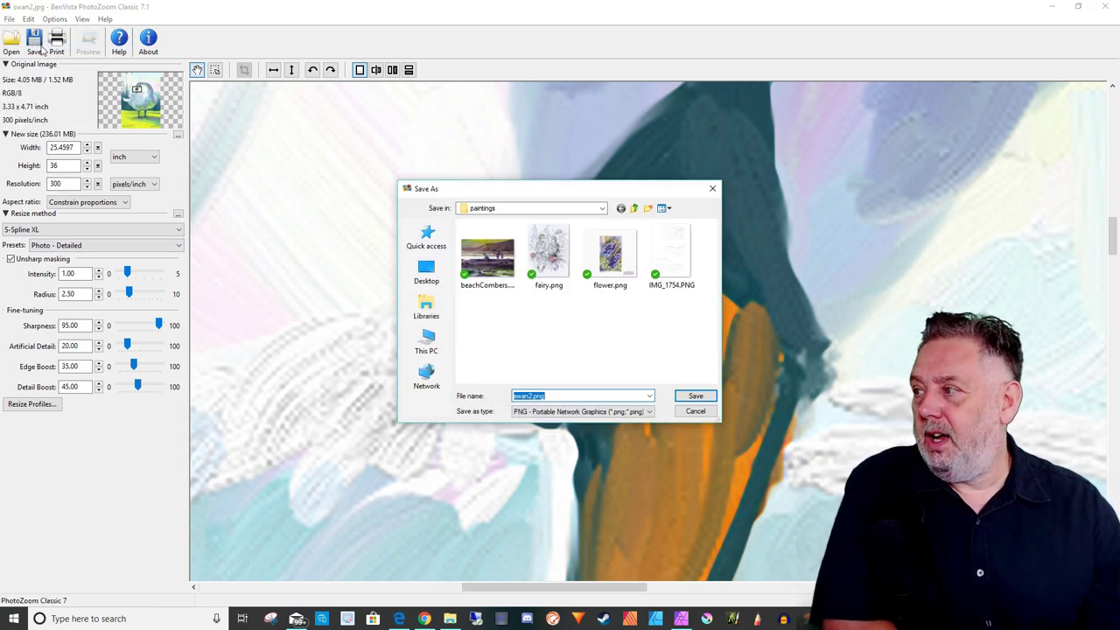
left_click(532, 394)
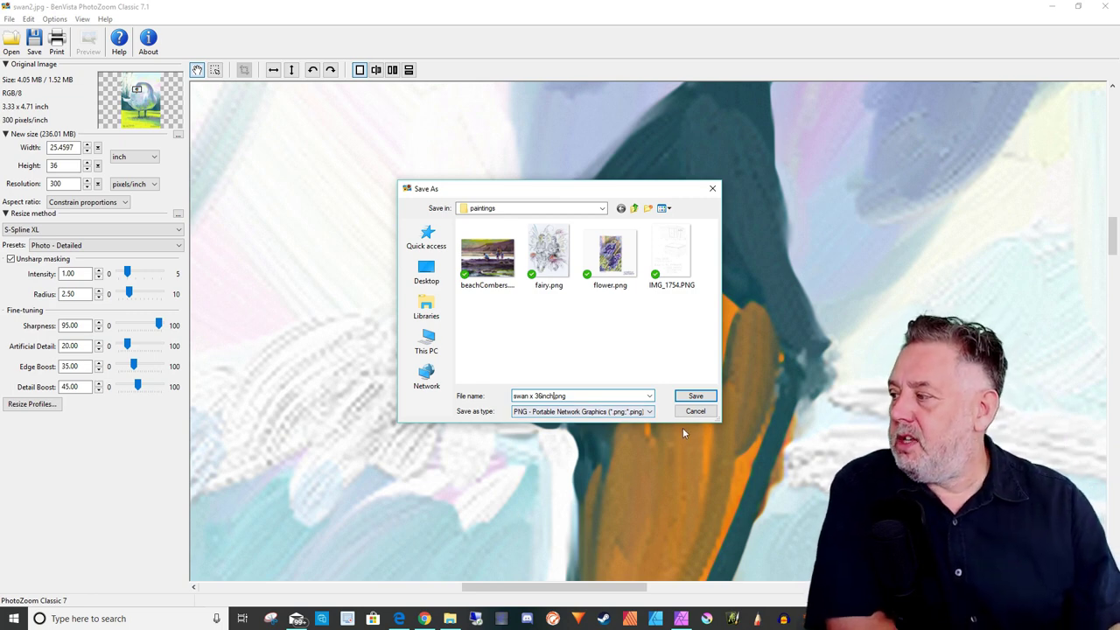
left_click(690, 399)
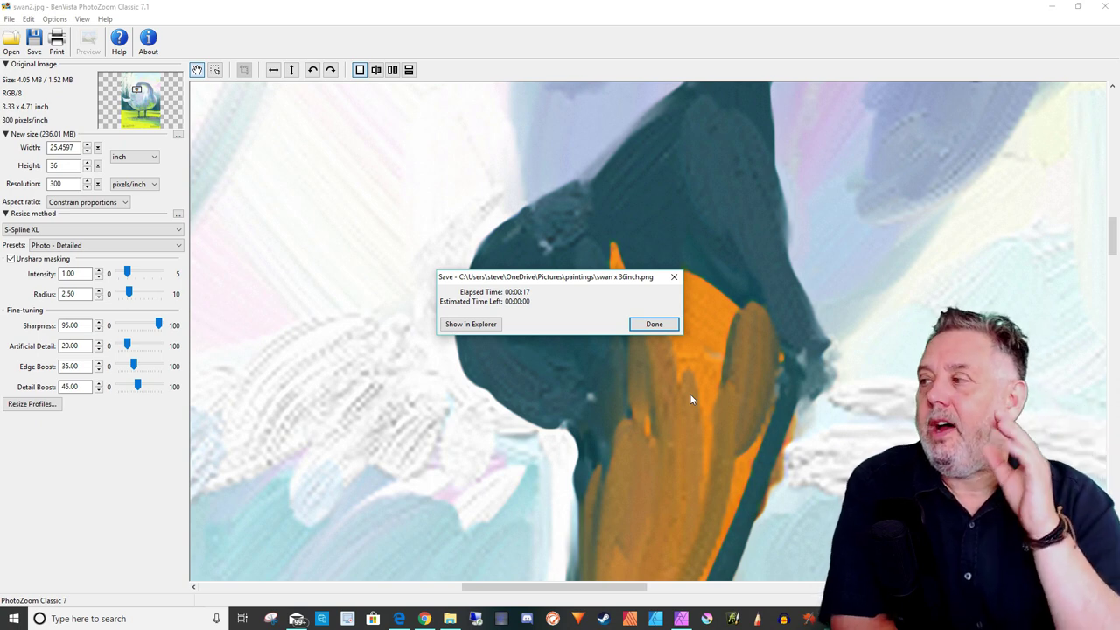
left_click(655, 325)
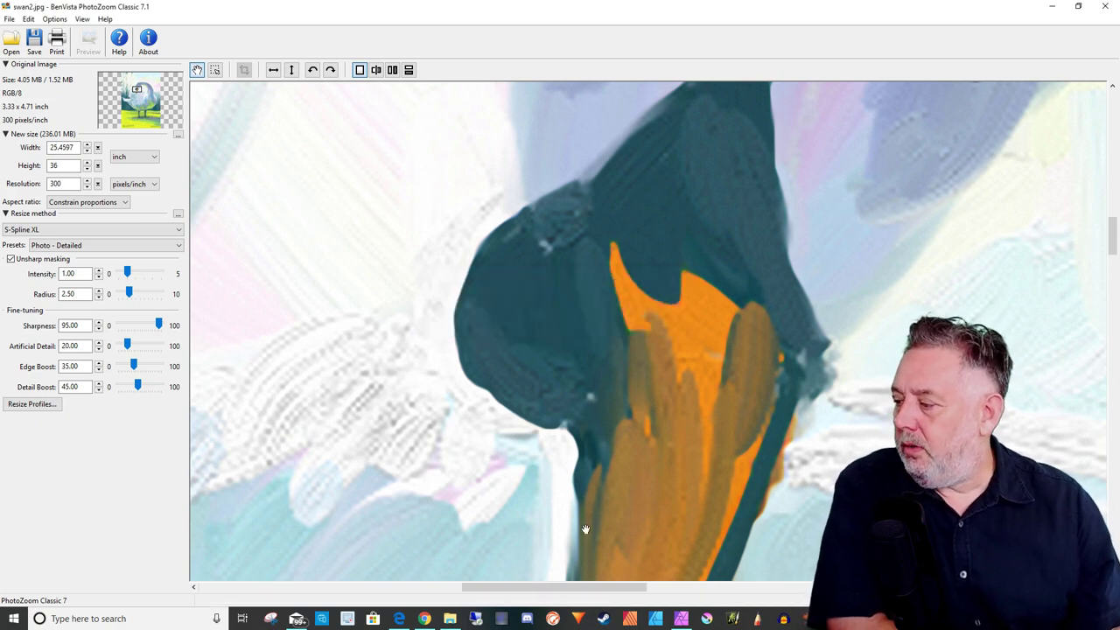
Compare both swan files' dimensions in the paintings folder, then open swan2.jpg in Affinity Photo
left_click(450, 619)
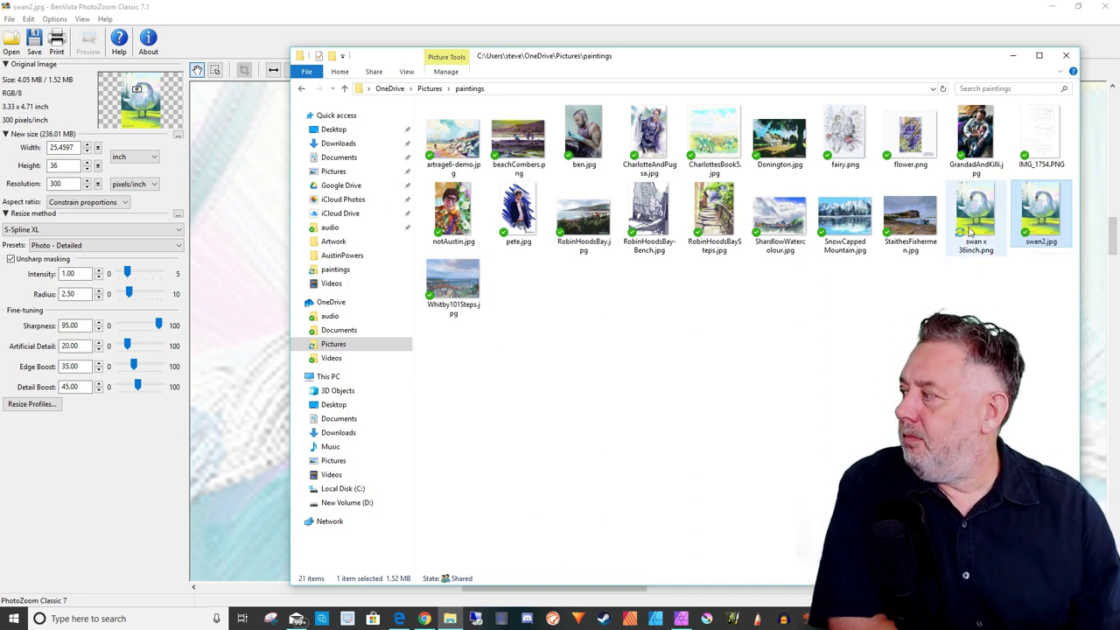
mouse_move(963, 227)
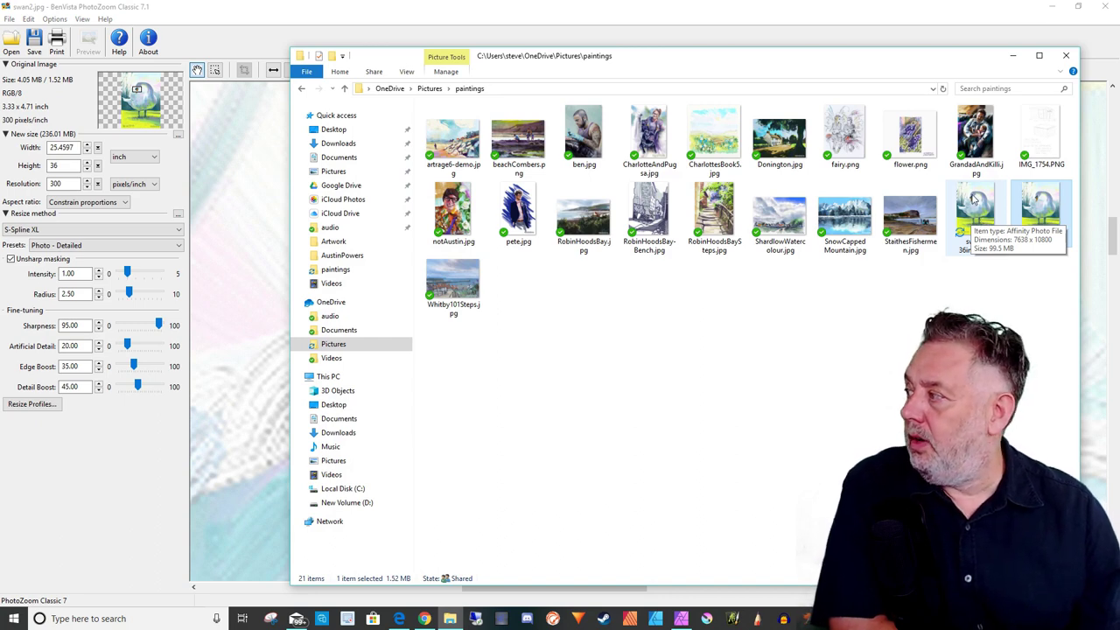
mouse_move(1031, 211)
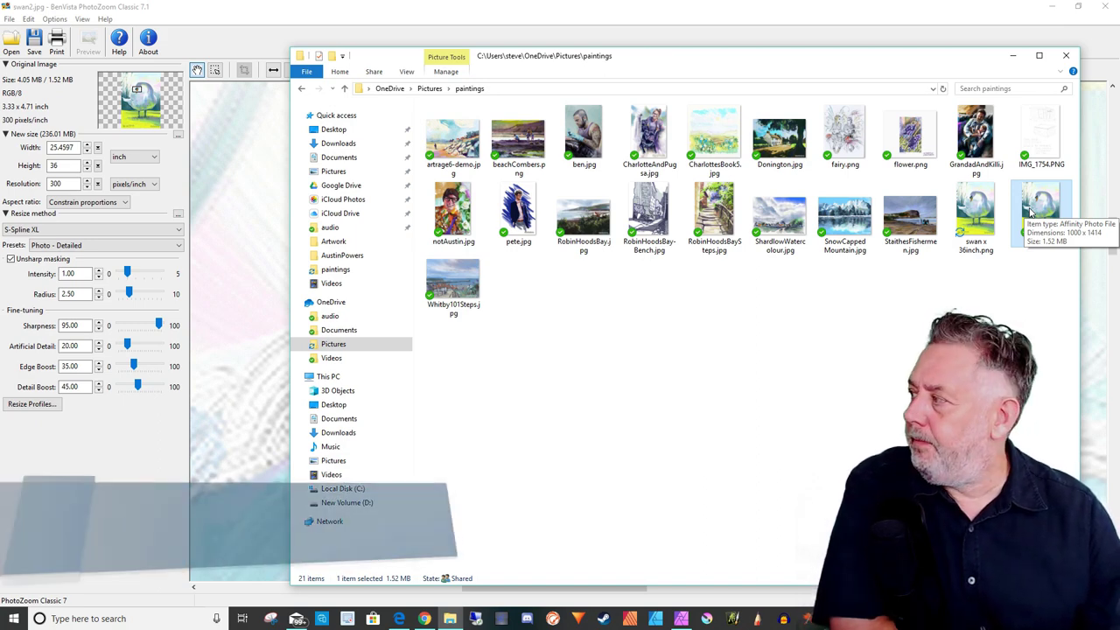
double_click(1031, 210)
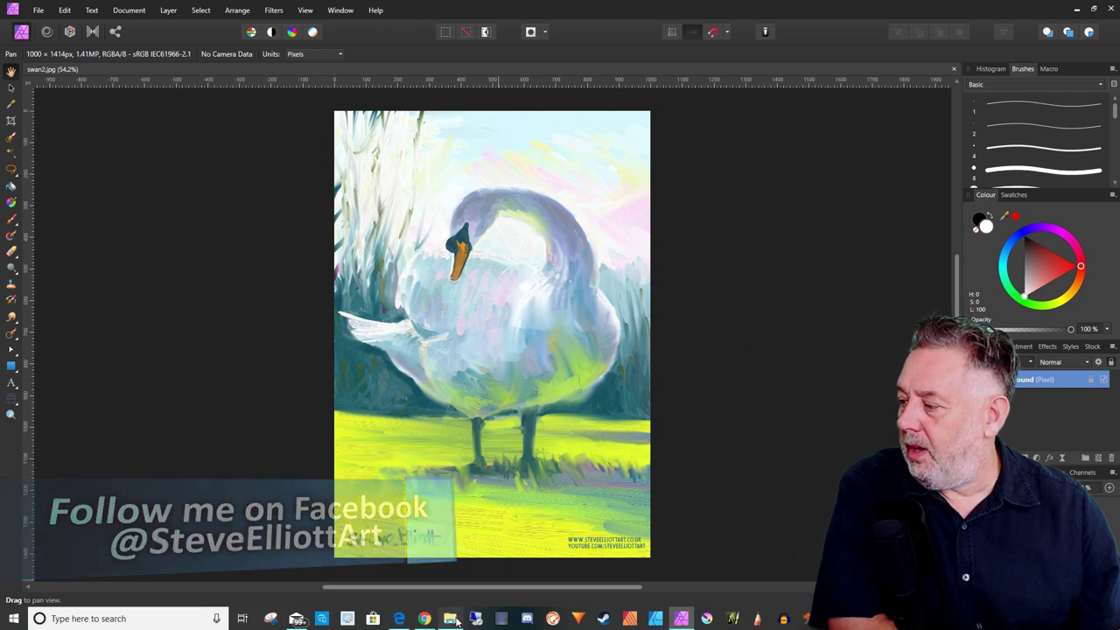
Open swan x 36inch.png in Affinity Photo too and compare its 7638 × 10800 px size with swan2.jpg
key("alt+Tab")
double_click(978, 209)
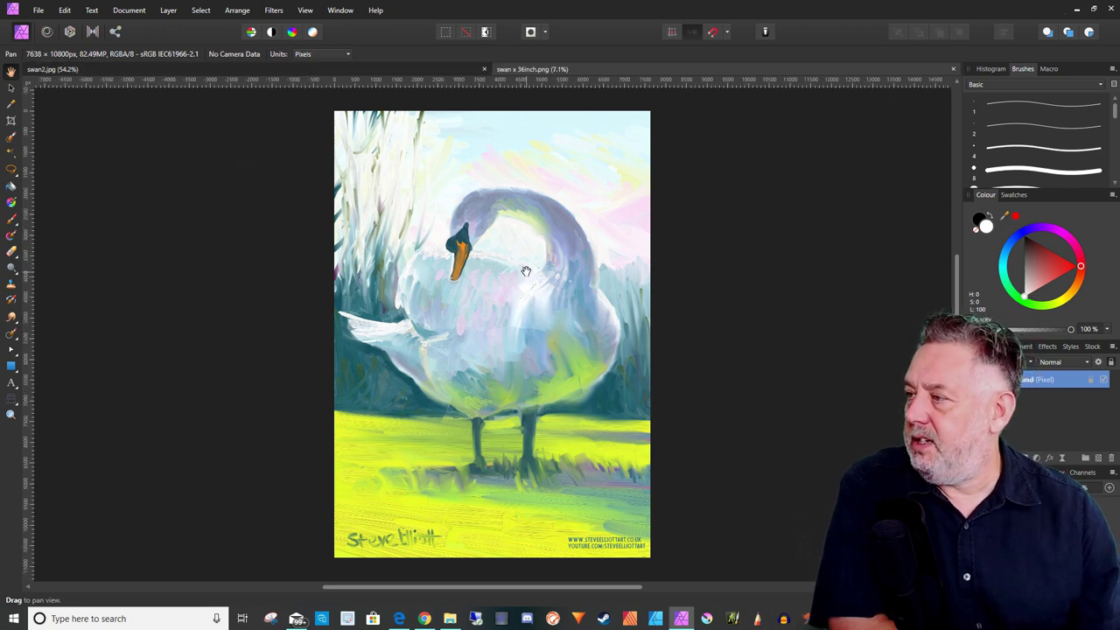
left_click(257, 72)
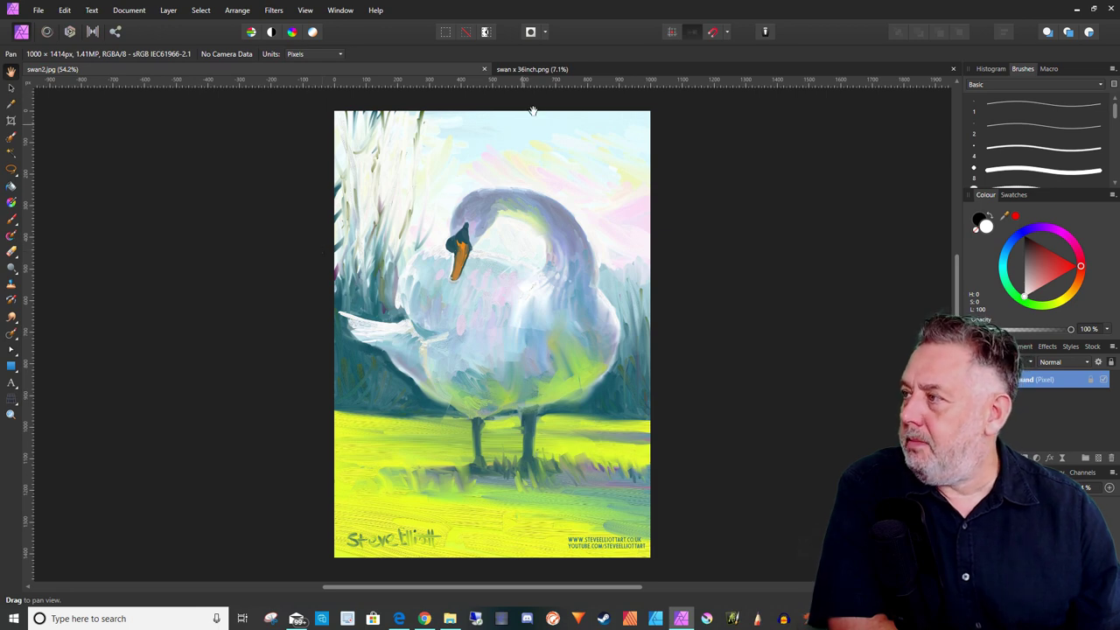
left_click(557, 74)
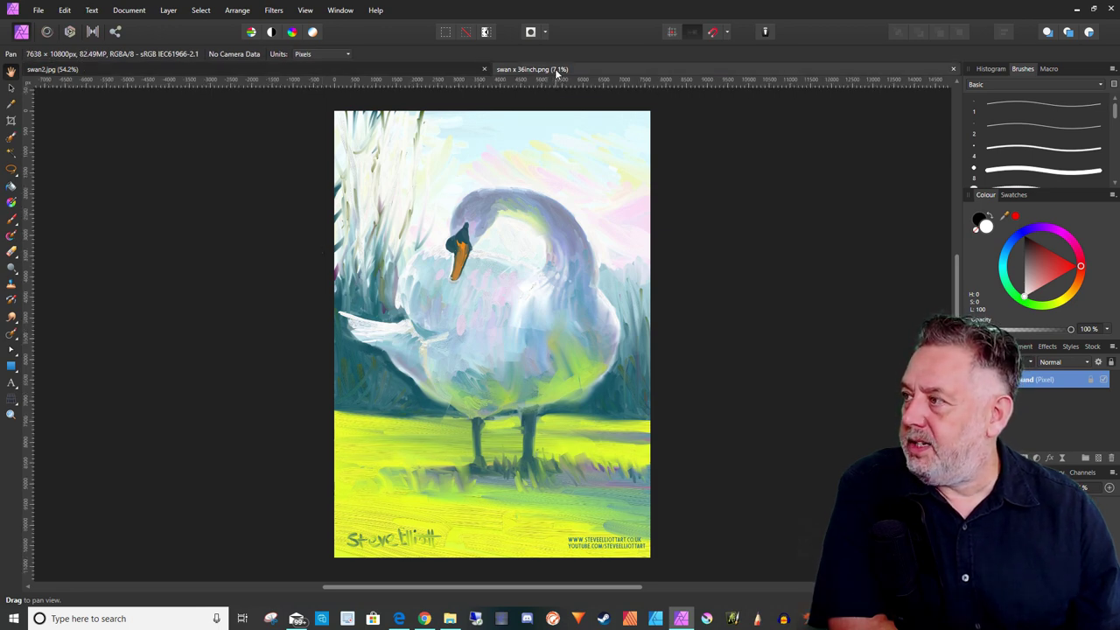
left_click(442, 67)
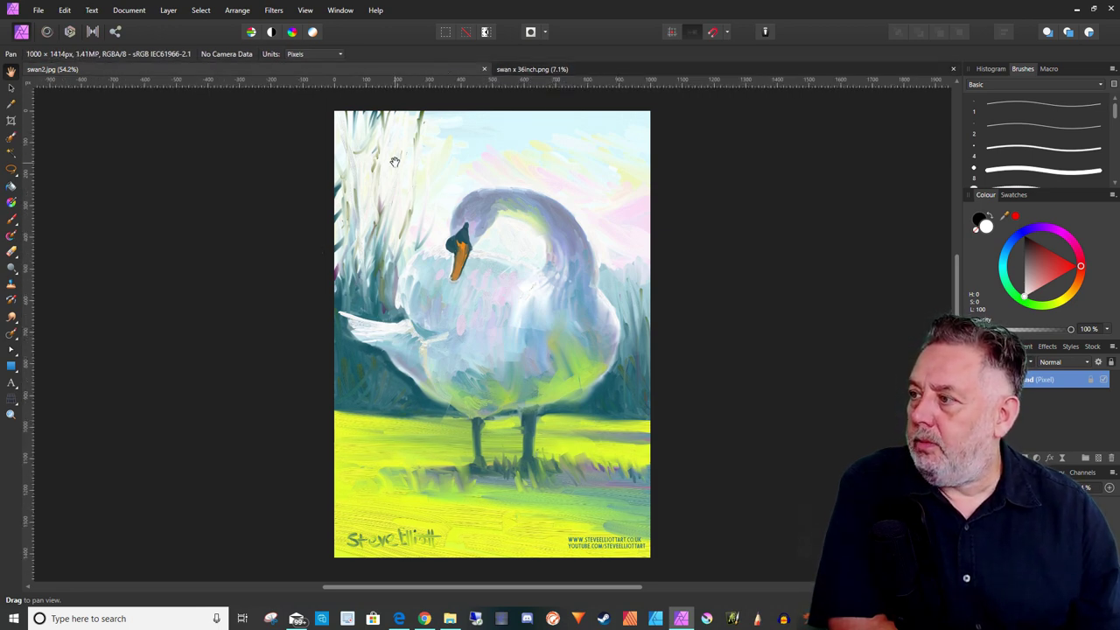
Resize swan2.jpg to 36 inches high at 300 DPI with bilinear resampling, giving 7637 × 10800 px
left_click(131, 10)
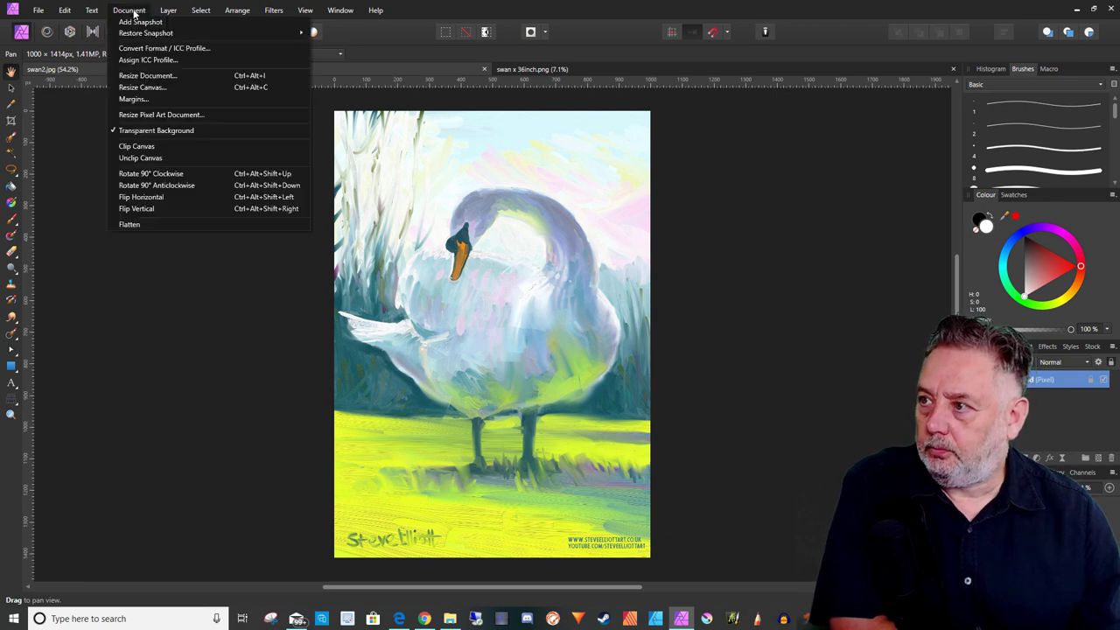
left_click(148, 76)
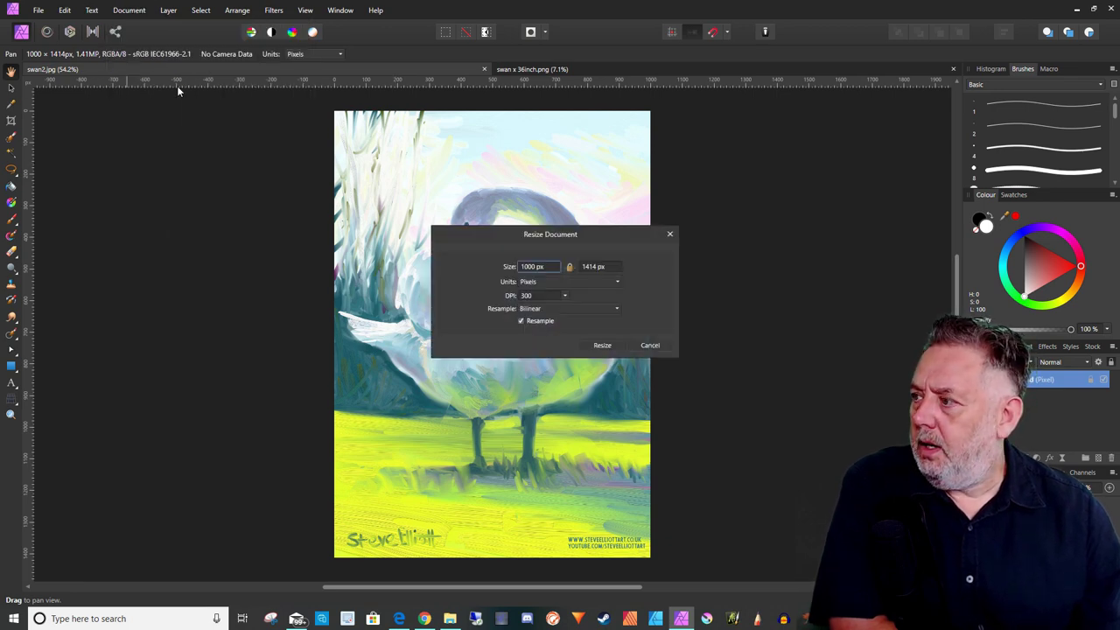
double_click(529, 266)
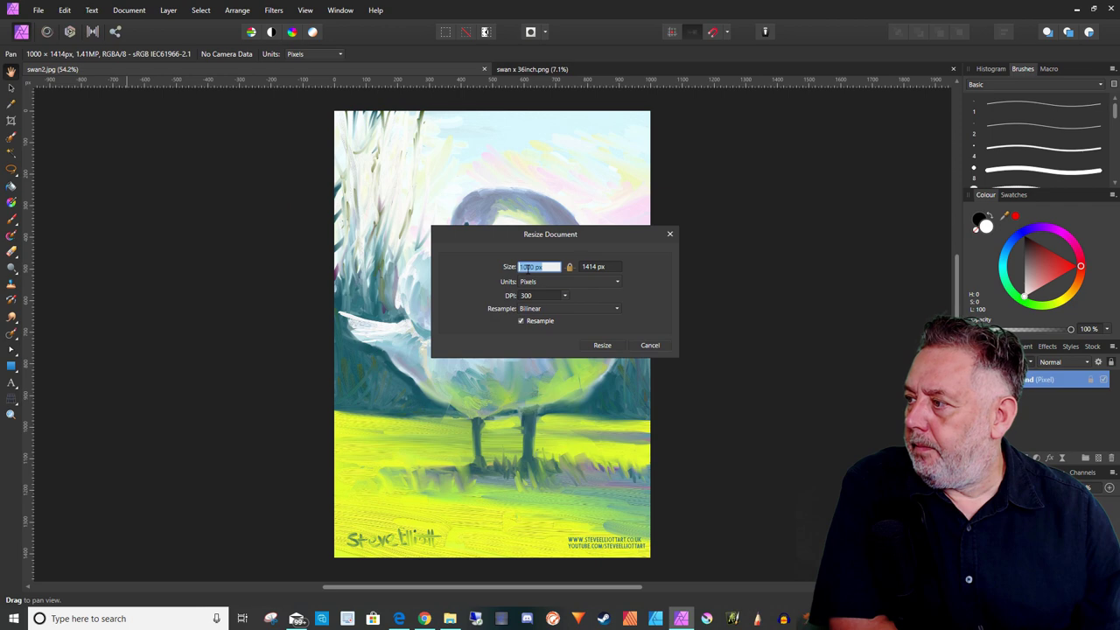
left_click(563, 282)
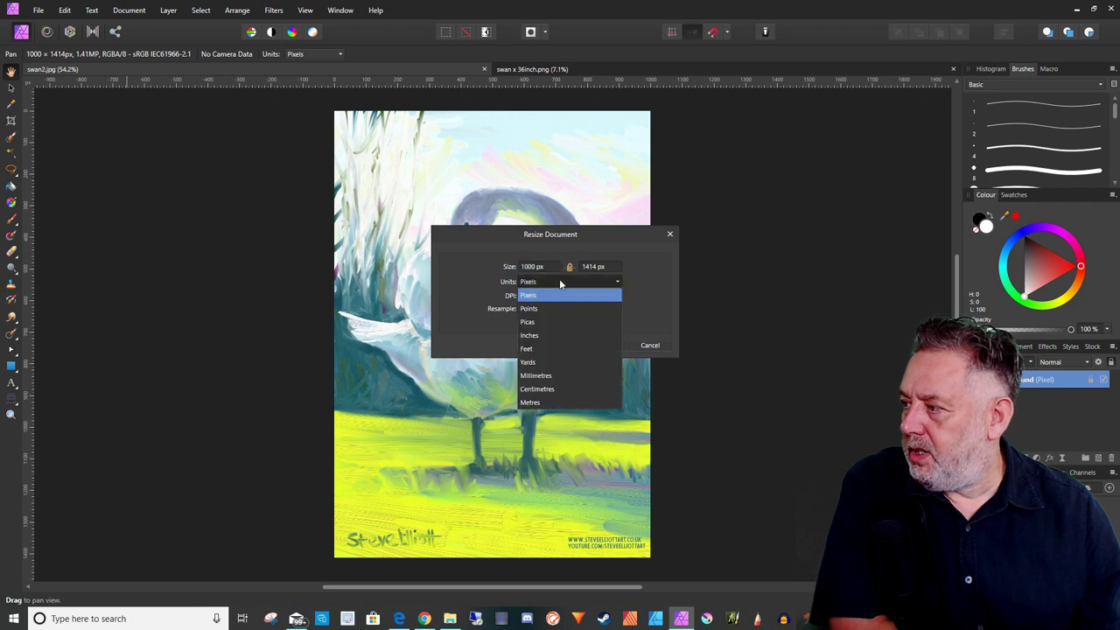
left_click(540, 335)
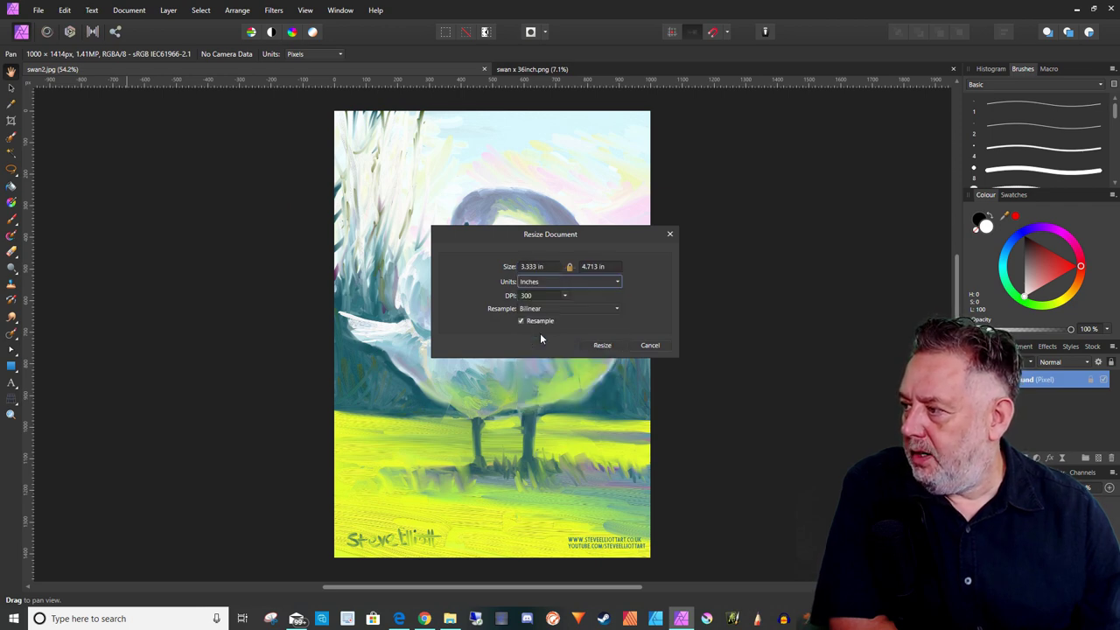
double_click(596, 267)
type("36")
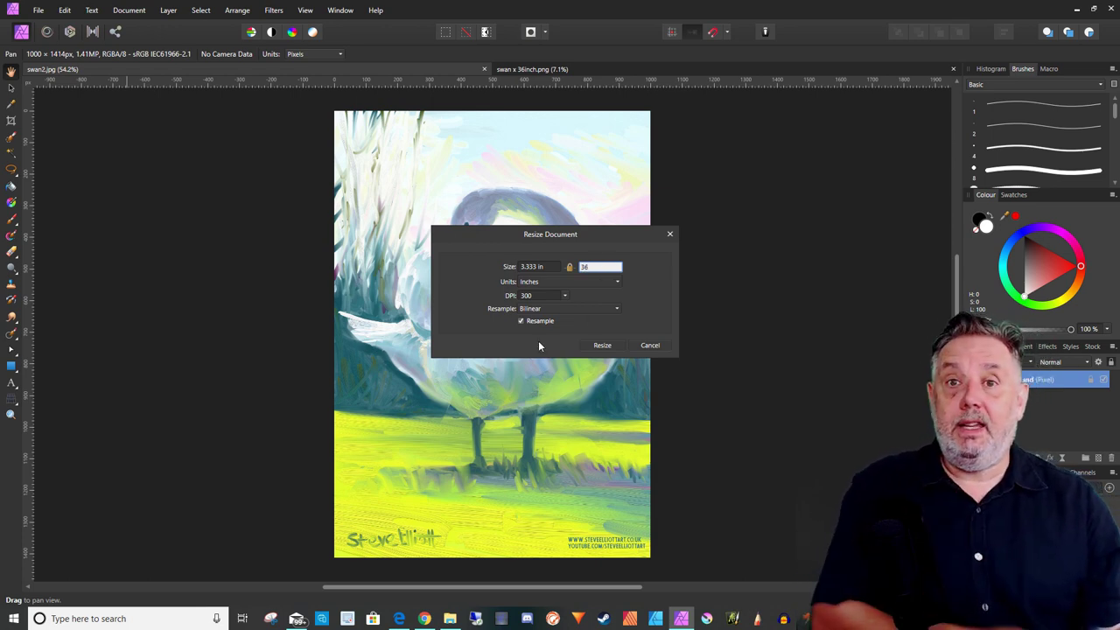
key("ctrl+a")
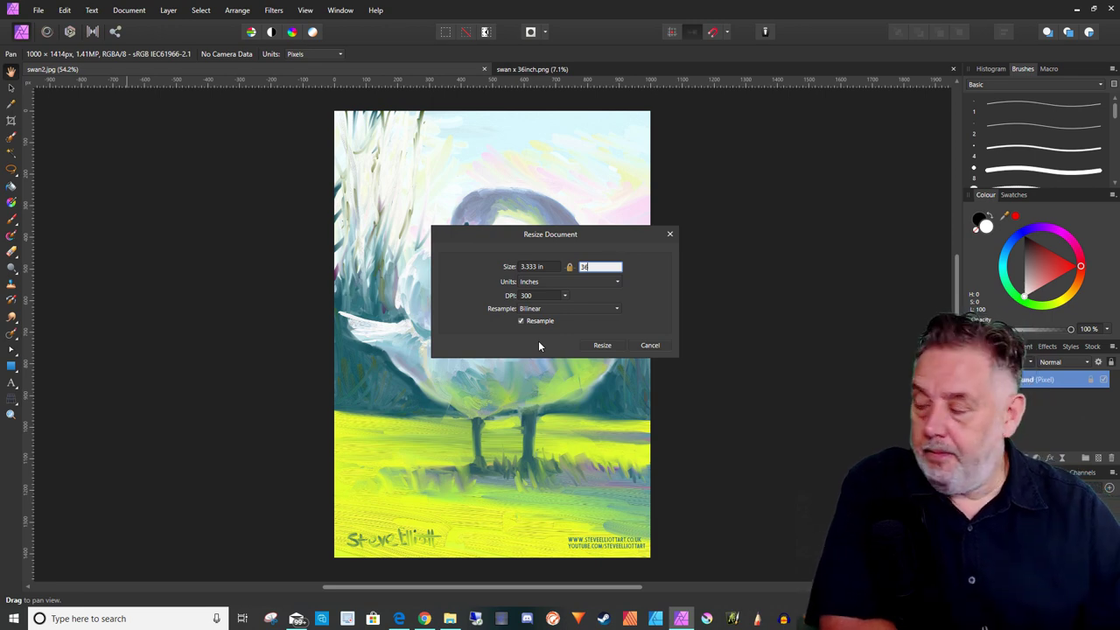
left_click(602, 346)
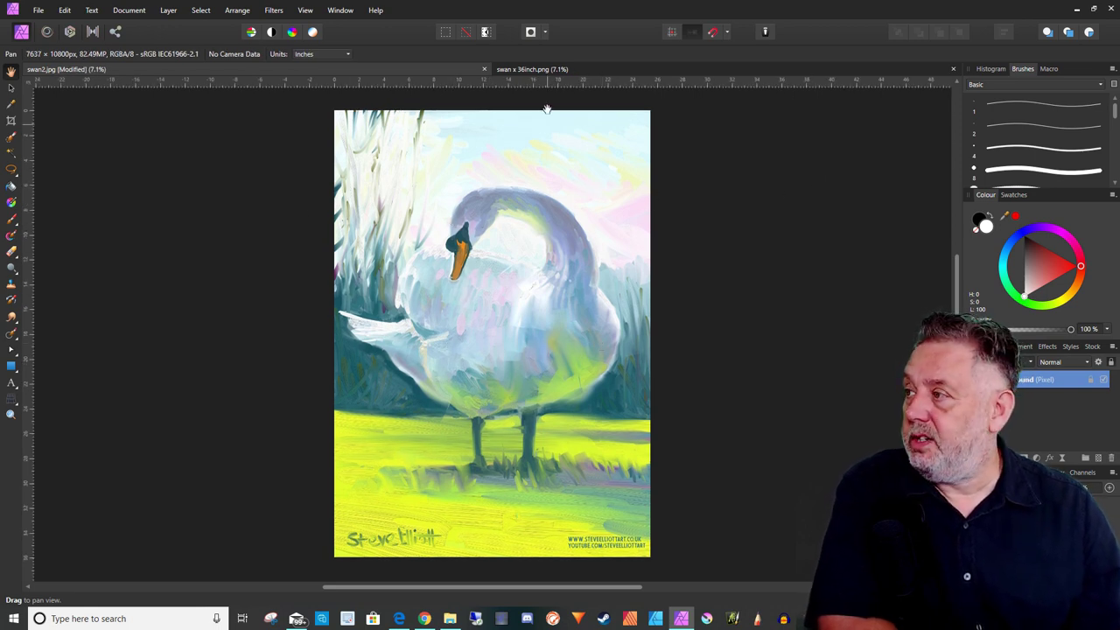
Flip between the resized swan2.jpg and swan x 36inch.png to compare them
left_click(555, 73)
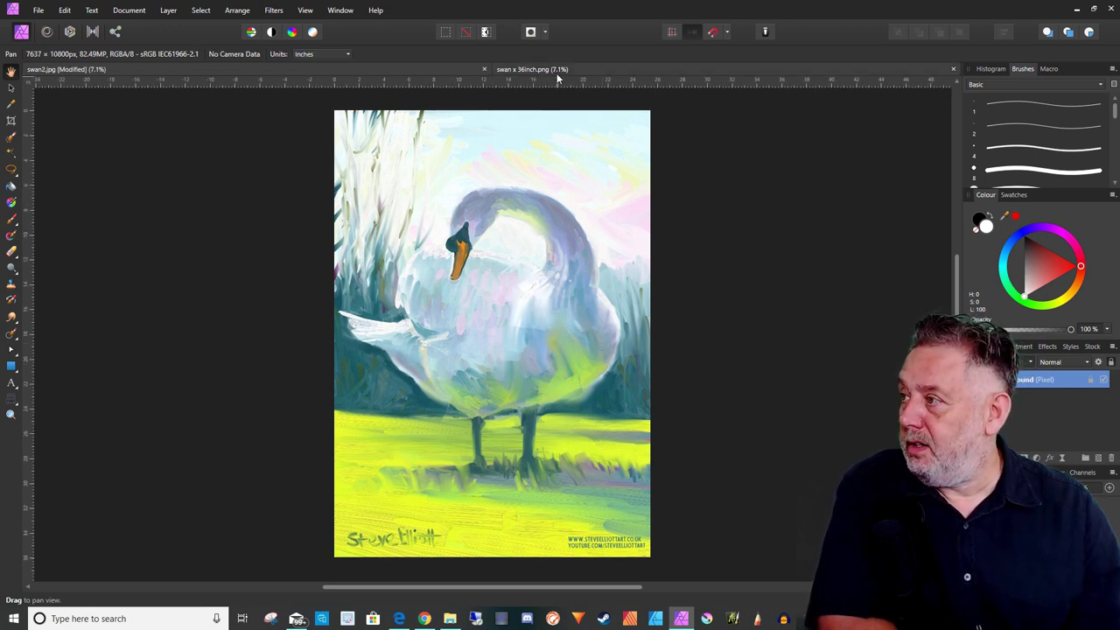
left_click(449, 68)
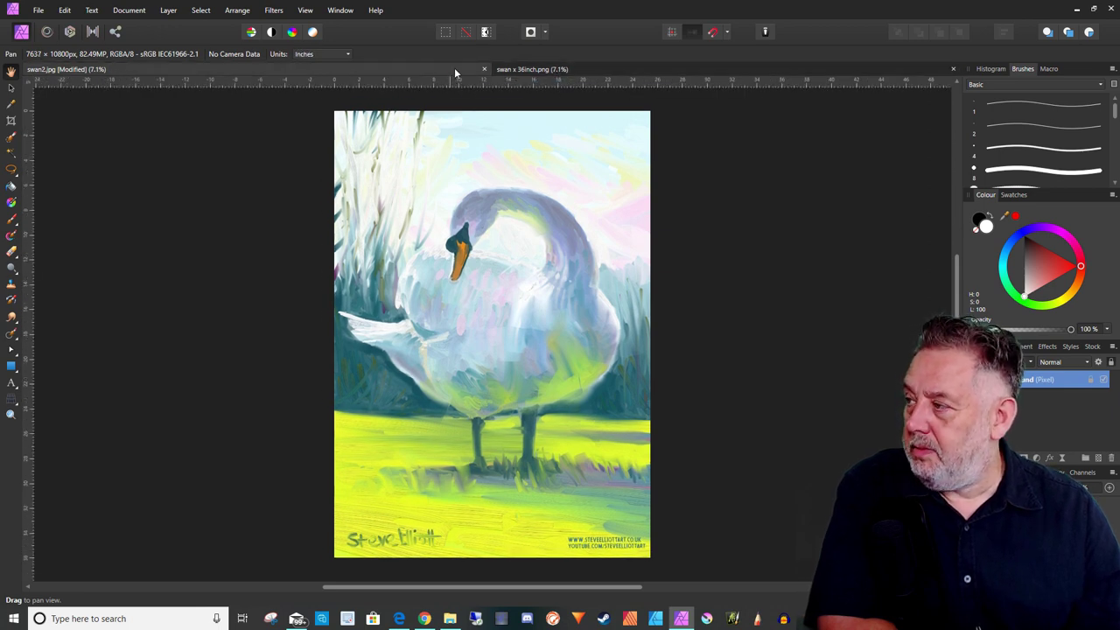
left_click(544, 68)
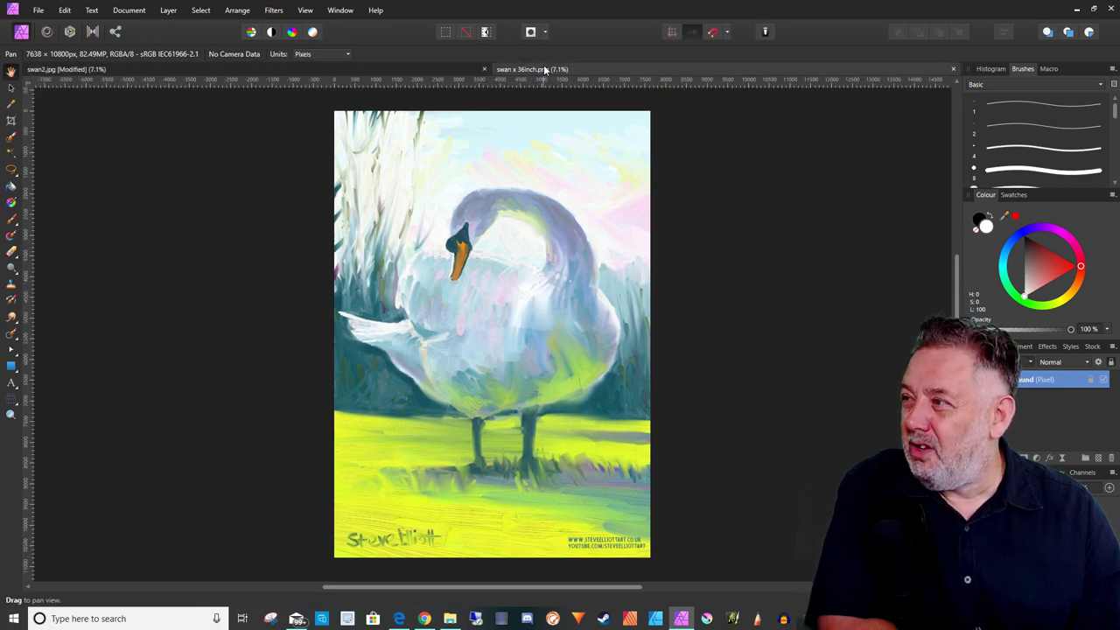
left_click(440, 72)
View swan2.jpg at actual size (27.2%) and pan to the swan's head and neck
left_click(305, 11)
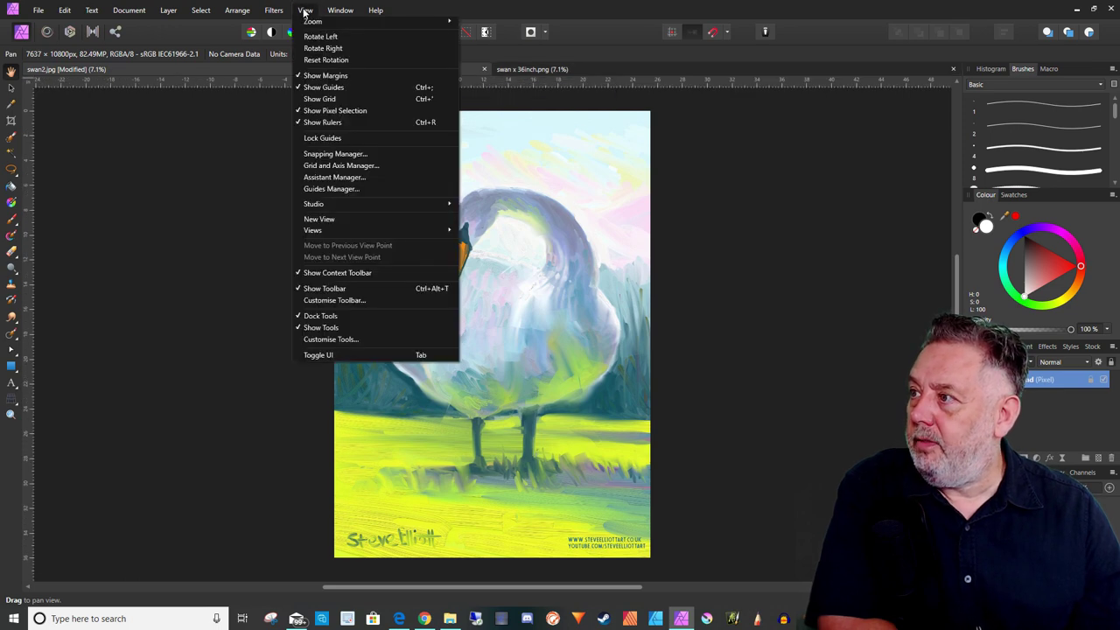
left_click(307, 11)
left_click(312, 10)
mouse_move(313, 24)
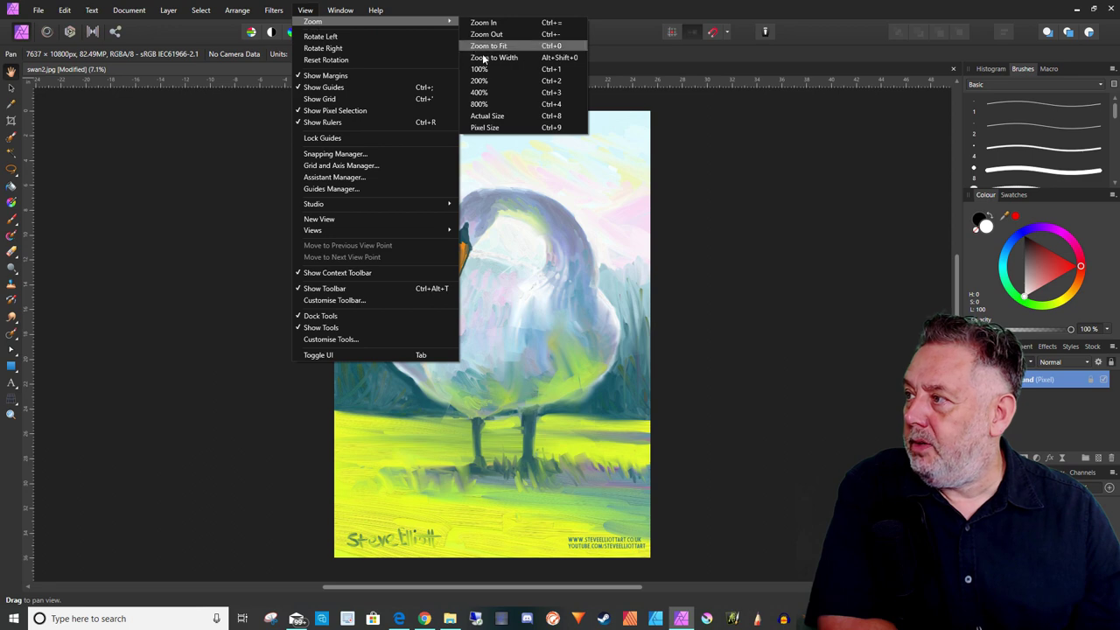
left_click(486, 116)
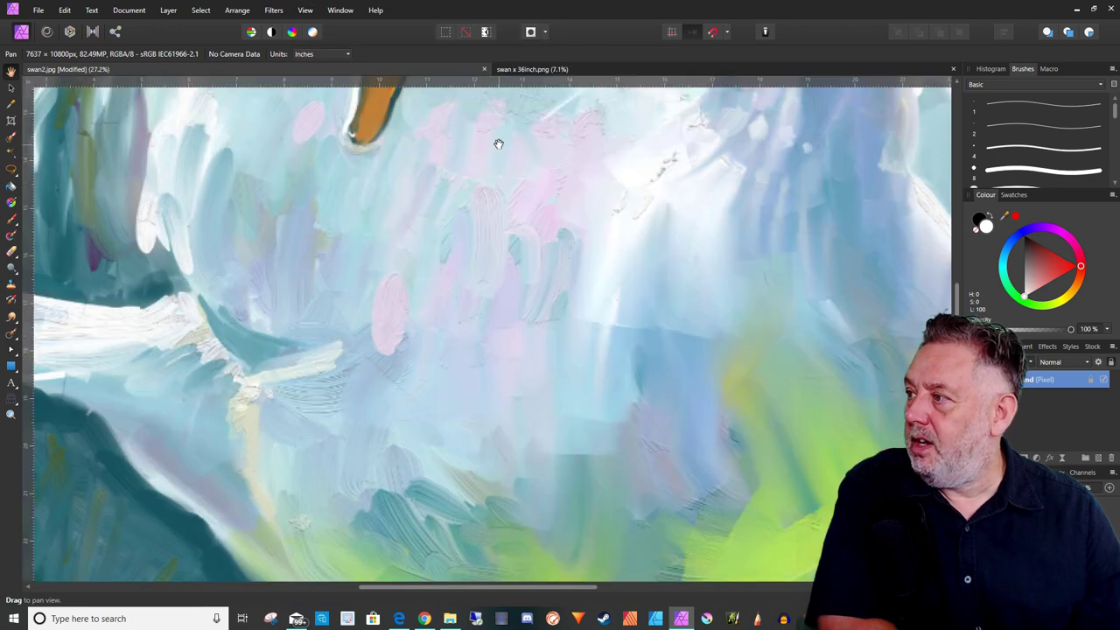
left_click_drag(496, 143, 453, 499)
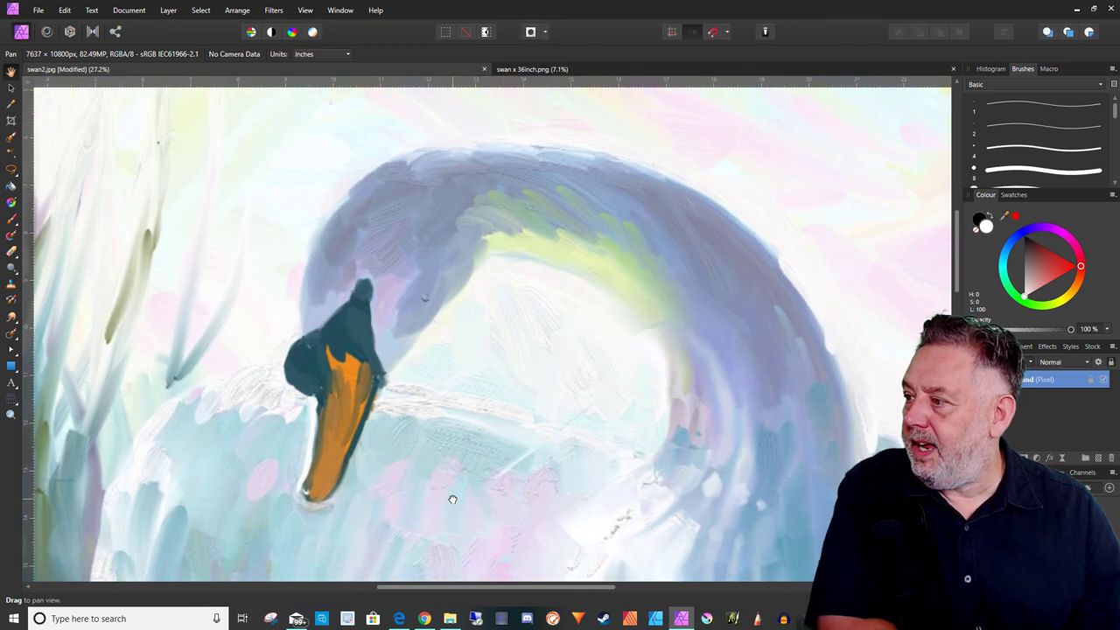
left_click_drag(499, 455, 482, 454)
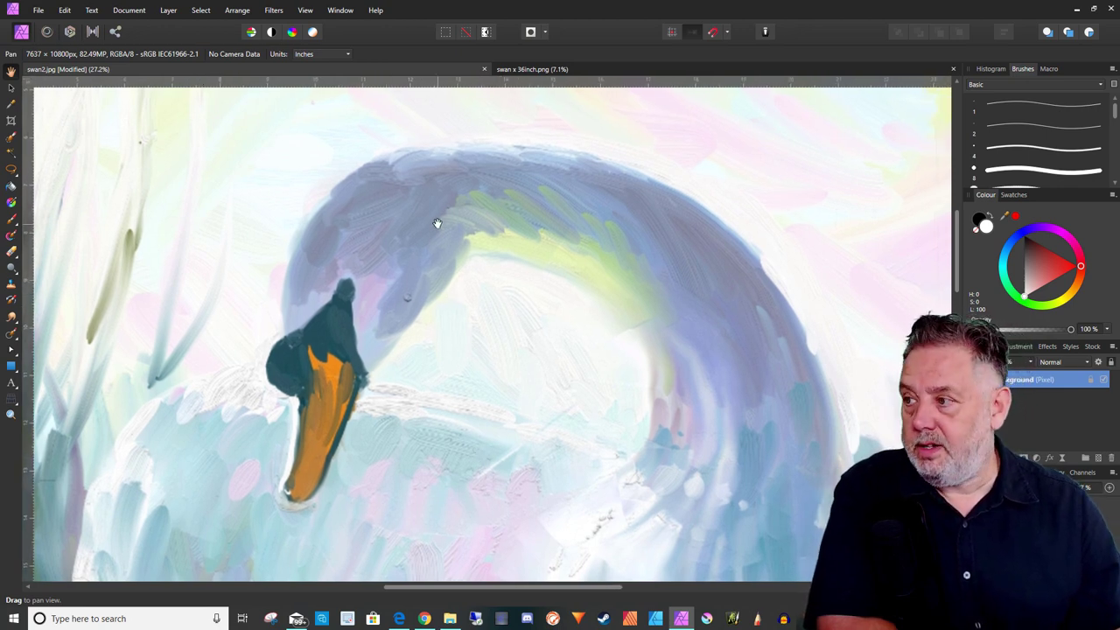
Show swan x 36inch.png at actual size and frame the swan's head
left_click(618, 73)
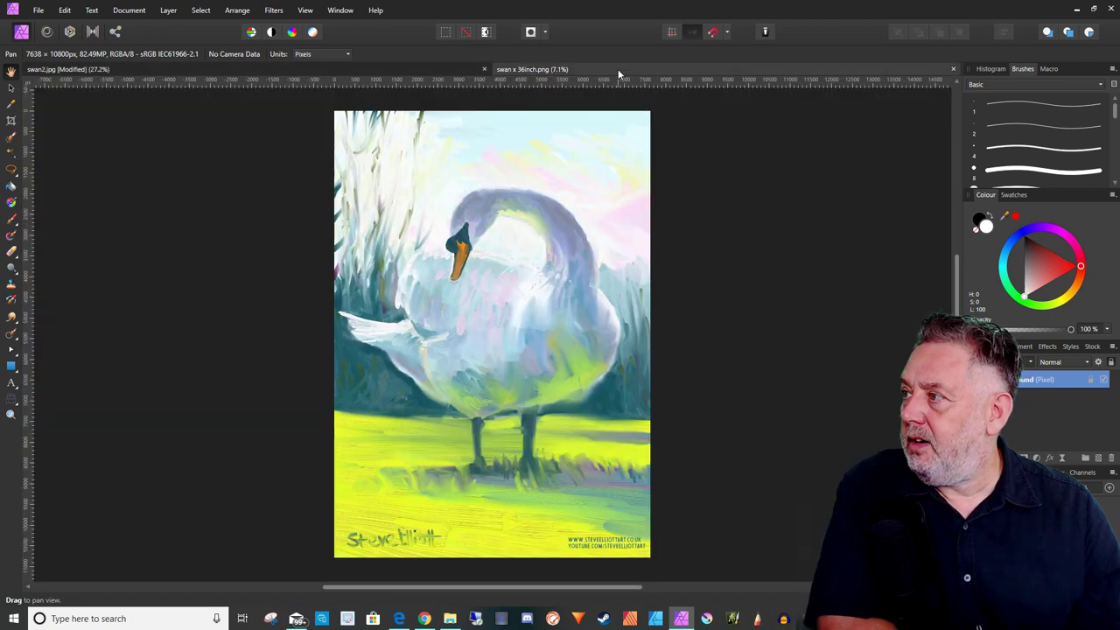
left_click(304, 11)
mouse_move(311, 23)
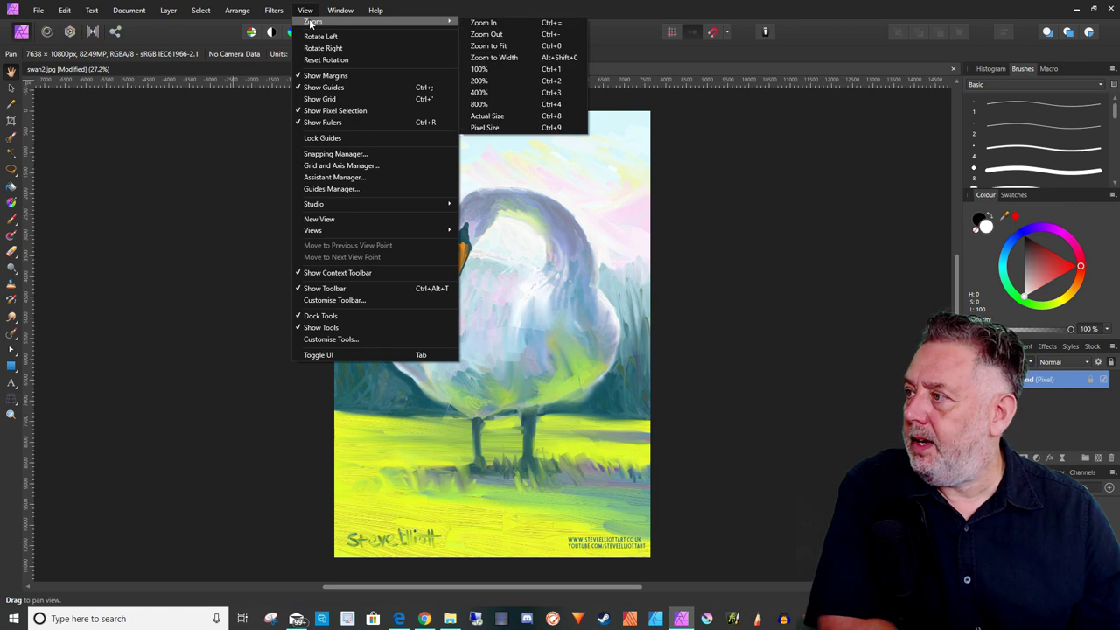
left_click(501, 121)
left_click_drag(500, 155, 476, 379)
scroll(475, 379, "up", 1)
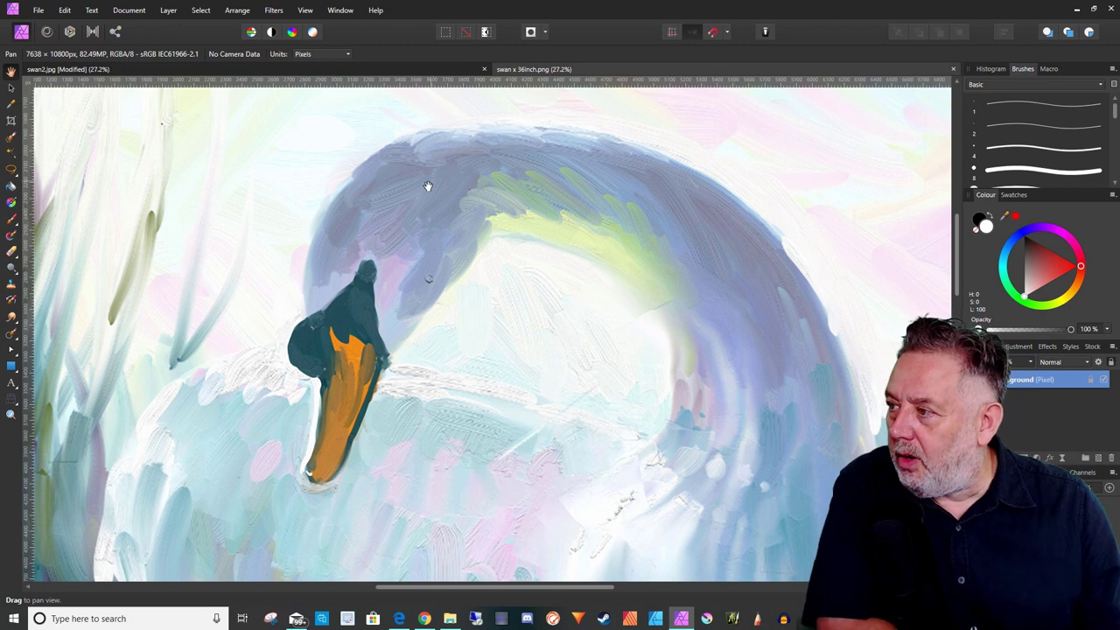
Flip between swan2.jpg and swan x 36inch.png to compare head detail, aligning swan2.jpg's view
left_click(291, 66)
mouse_move(381, 226)
left_mouse_down()
mouse_move(405, 220)
mouse_move(428, 237)
mouse_move(437, 216)
left_mouse_up()
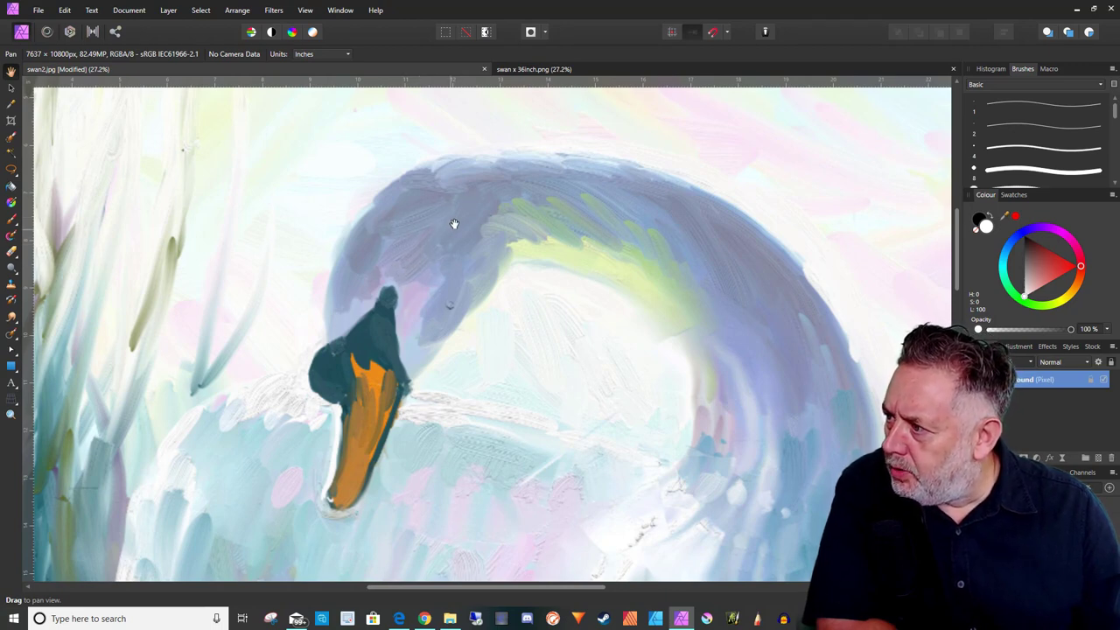
left_click(531, 70)
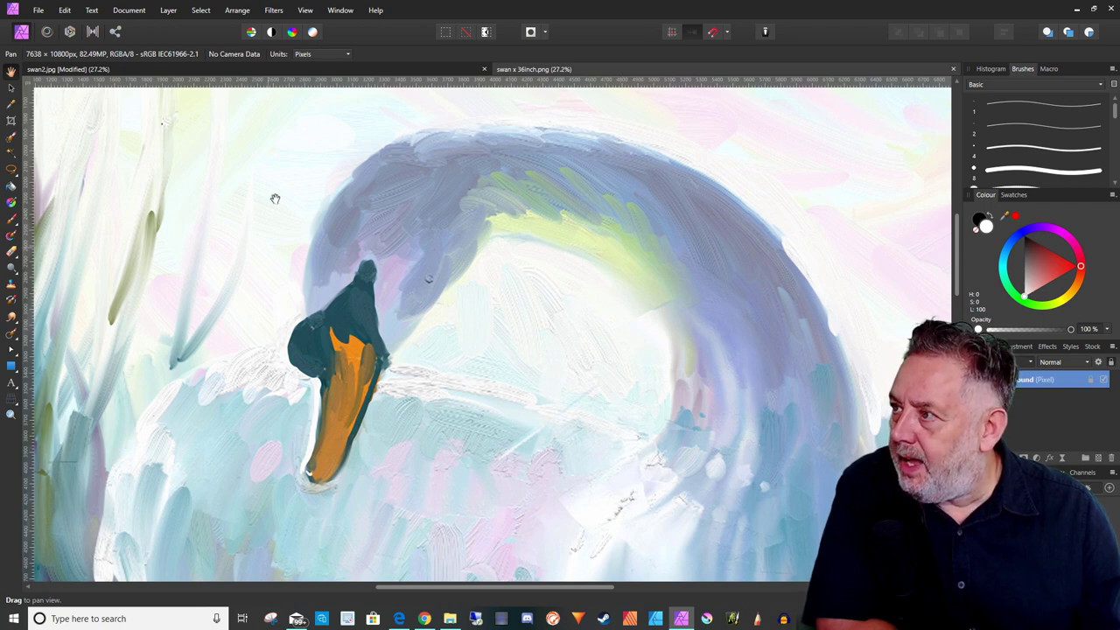
left_click(219, 68)
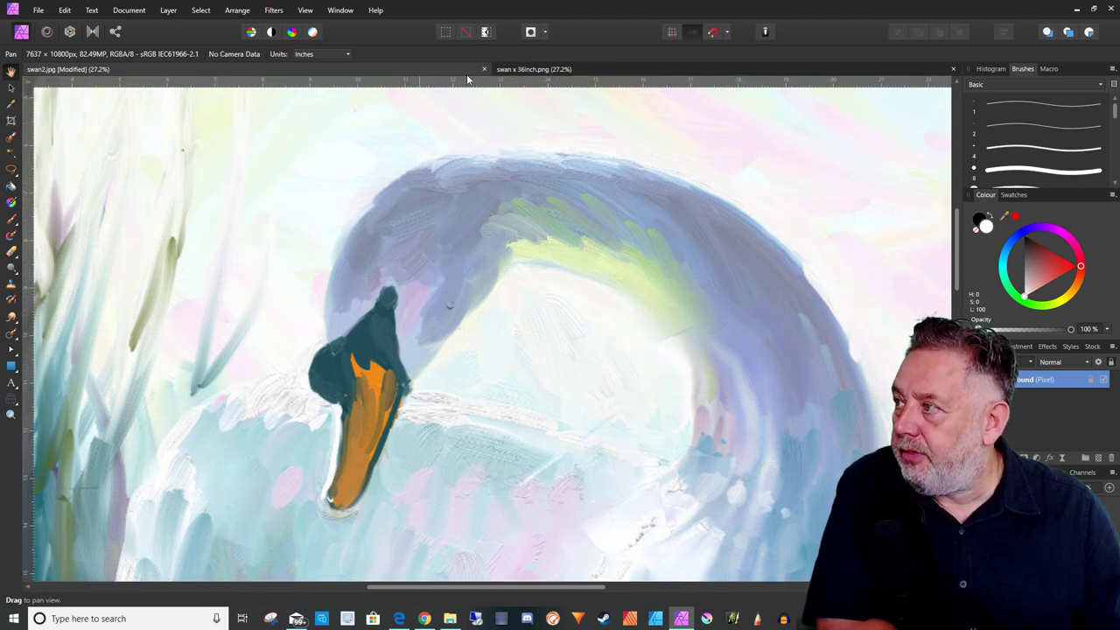
left_click(555, 70)
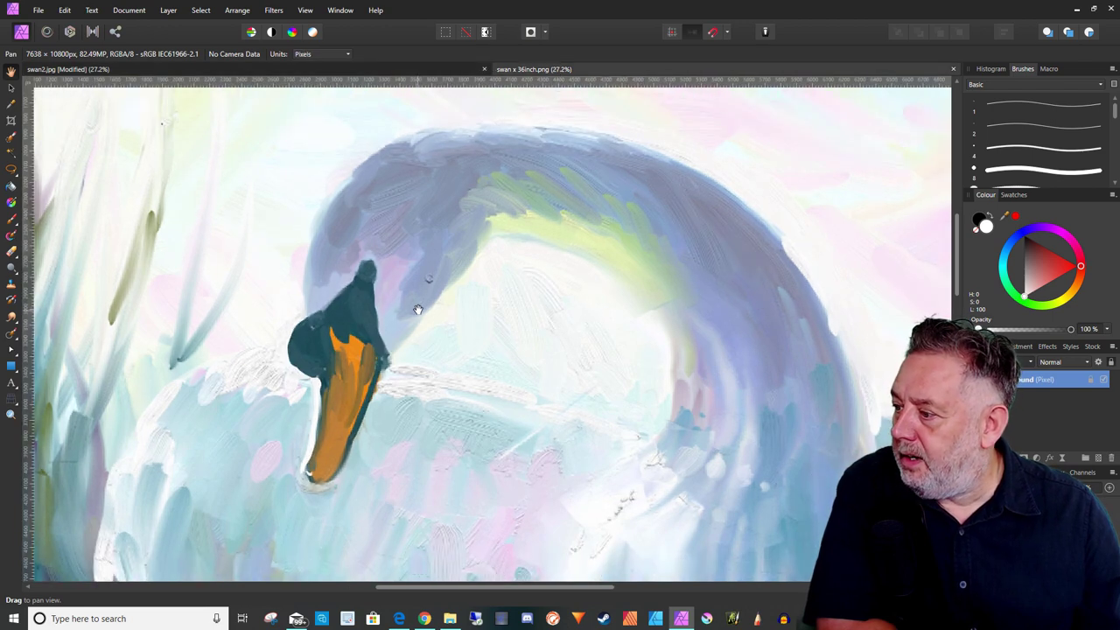
Switch to the bilinear-resized swan2.jpg (7637 × 10800 px) to view the swan's head at actual size
left_click(320, 67)
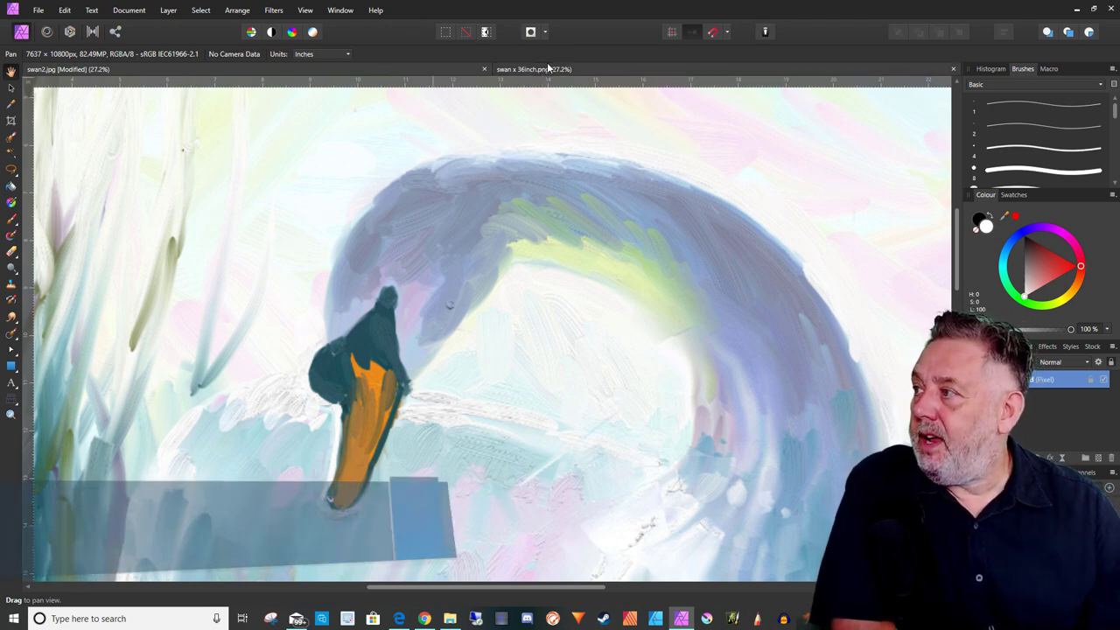
Switch back to the PhotoZoom enlargement swan x 36inch.png (7638 × 10800 px) to compare the swan's head
left_click(544, 69)
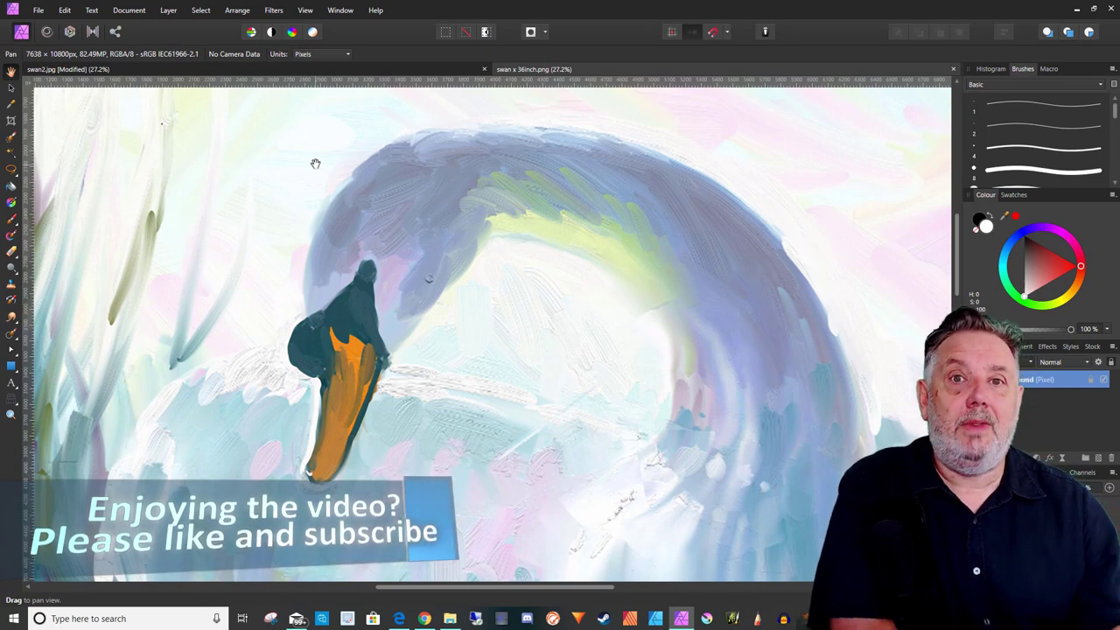